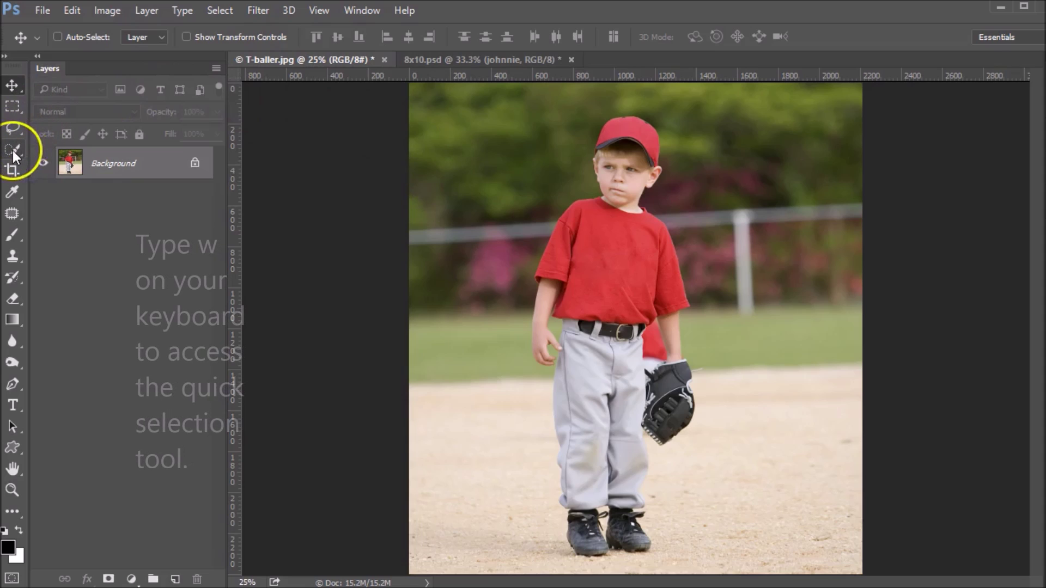
Step: Select the whole boy, from cap to shoes and glove, using the Quick Selection tool with an enlarged brush of about 150 px
key("w")
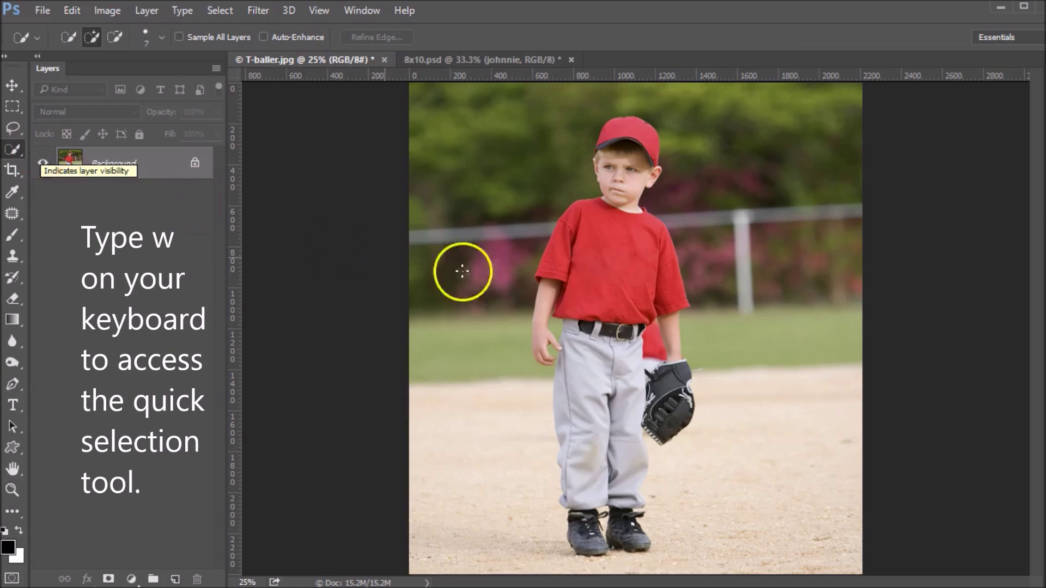
key("bracketright")
key("bracketright")
key("bracketright")
key("bracketright")
key("bracketright")
key("bracketright")
key("bracketright")
key("bracketright")
key("bracketright")
key("bracketright")
key("bracketright")
key("bracketright")
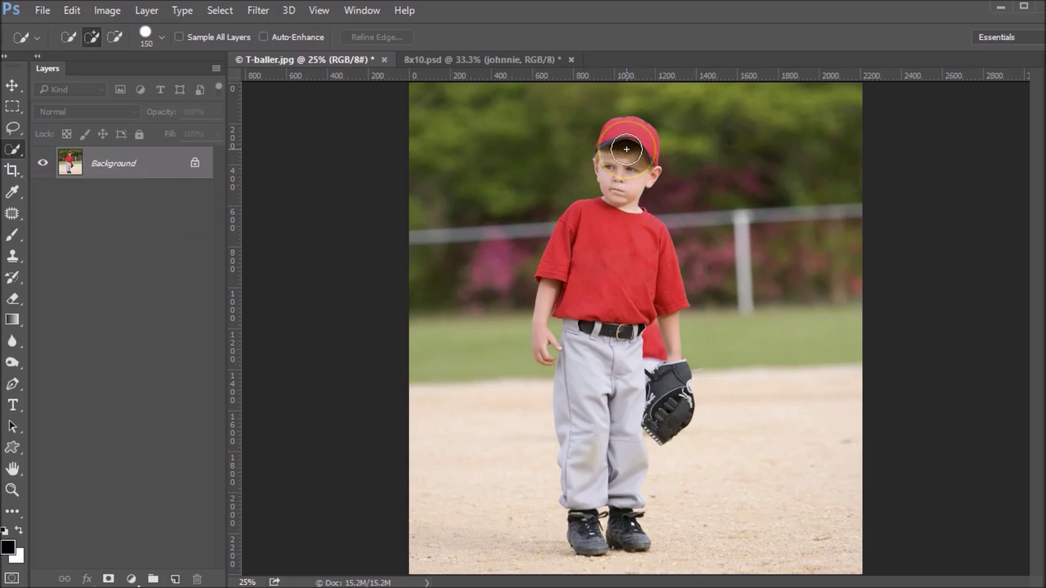
mouse_move(625, 189)
left_mouse_down()
mouse_move(603, 245)
mouse_move(603, 228)
mouse_move(610, 290)
mouse_move(590, 349)
mouse_move(586, 341)
mouse_move(586, 403)
mouse_move(662, 402)
mouse_move(670, 391)
mouse_move(662, 411)
mouse_move(584, 456)
mouse_move(579, 441)
mouse_move(583, 492)
mouse_move(593, 499)
mouse_move(571, 522)
mouse_move(586, 537)
mouse_move(588, 503)
mouse_move(628, 537)
mouse_move(626, 350)
mouse_move(652, 273)
mouse_move(558, 306)
mouse_move(547, 348)
left_mouse_up()
mouse_move(640, 272)
left_mouse_down()
mouse_move(665, 362)
mouse_move(653, 312)
mouse_move(662, 394)
left_mouse_up()
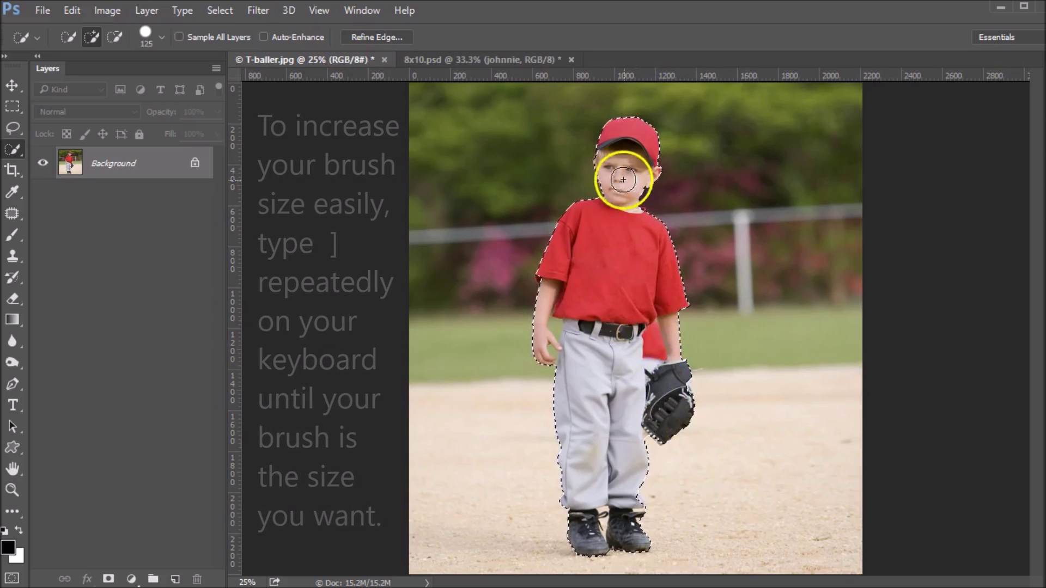
Step: Subtract the red and white background area between the boy's trousers and gloved arm from the selection with a 40 px brush
left_click(600, 368, "ctrl")
left_click(599, 365, "ctrl")
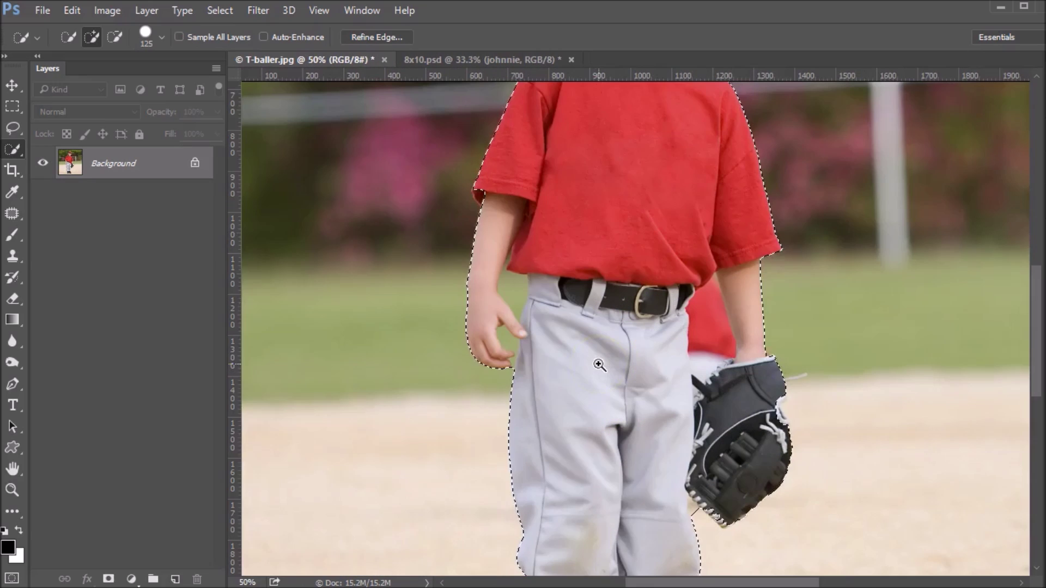
left_click(637, 367, "ctrl")
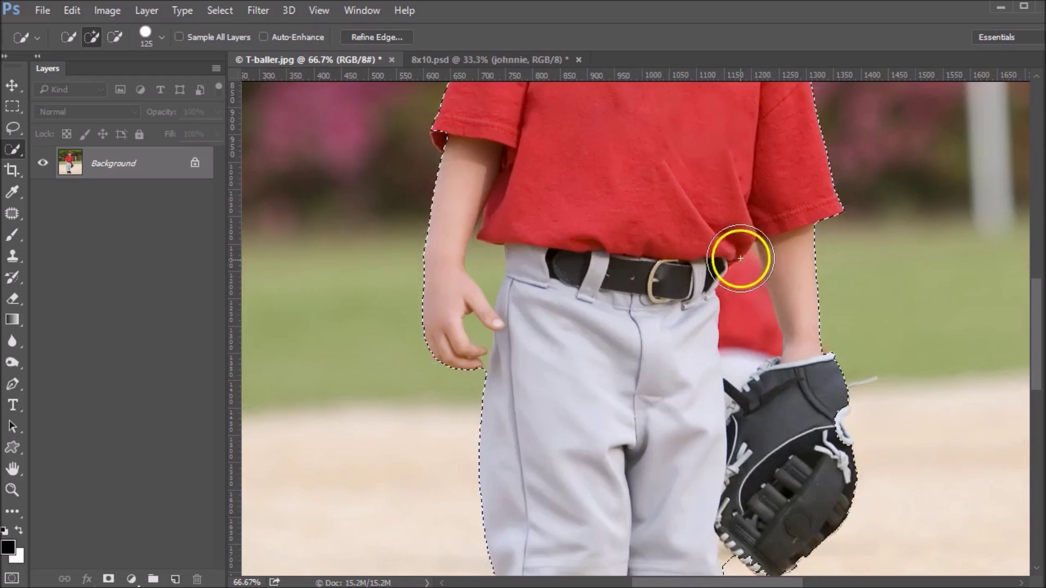
key("bracketleft")
key("bracketleft")
key("bracketleft")
key("bracketleft")
key("bracketleft")
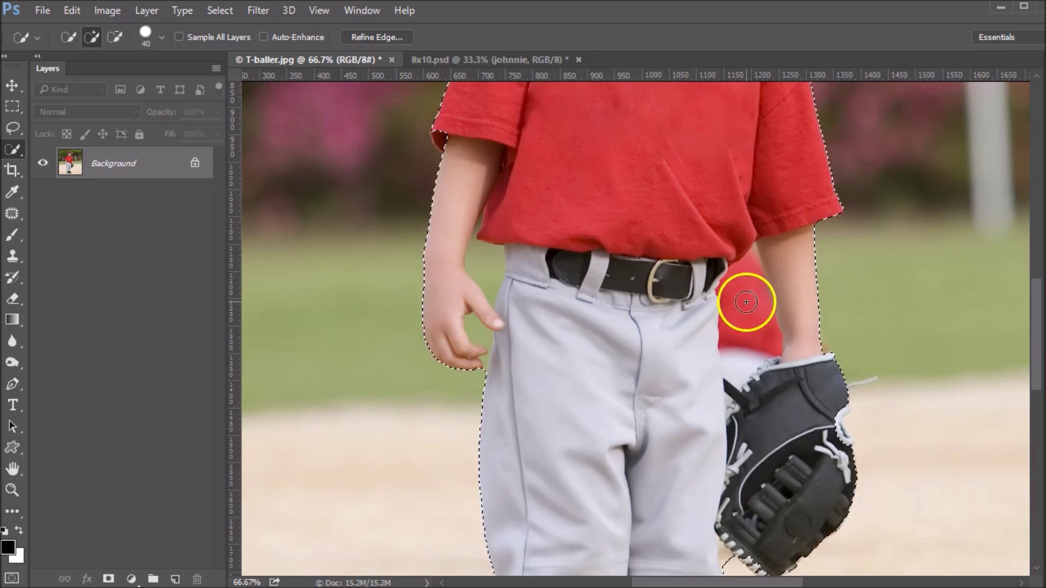
scroll(743, 319, "up", 1)
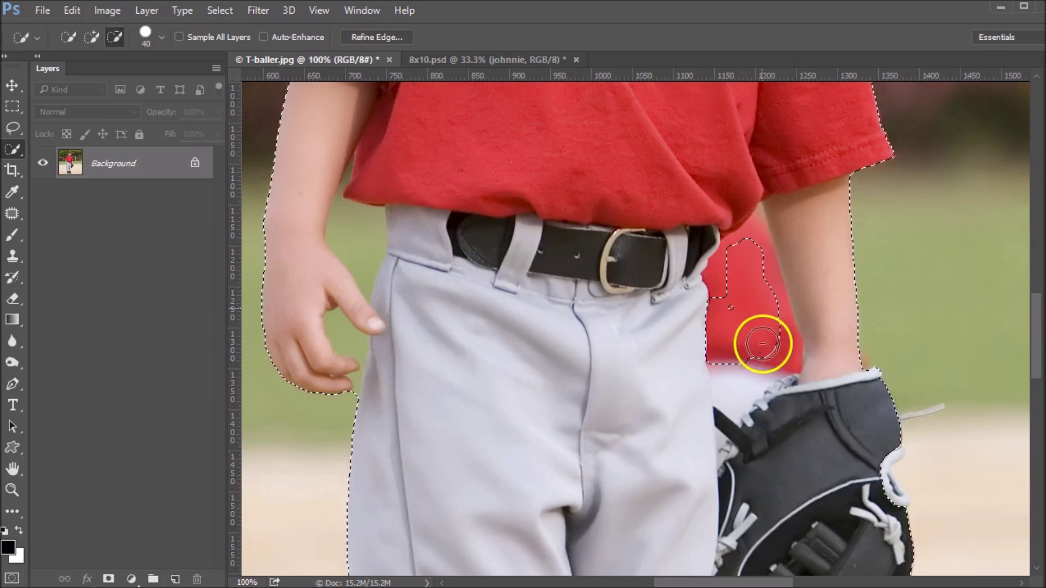
mouse_move(749, 272)
left_mouse_down()
mouse_move(749, 242)
mouse_move(722, 277)
mouse_move(765, 331)
left_mouse_up()
left_click(779, 355, "alt")
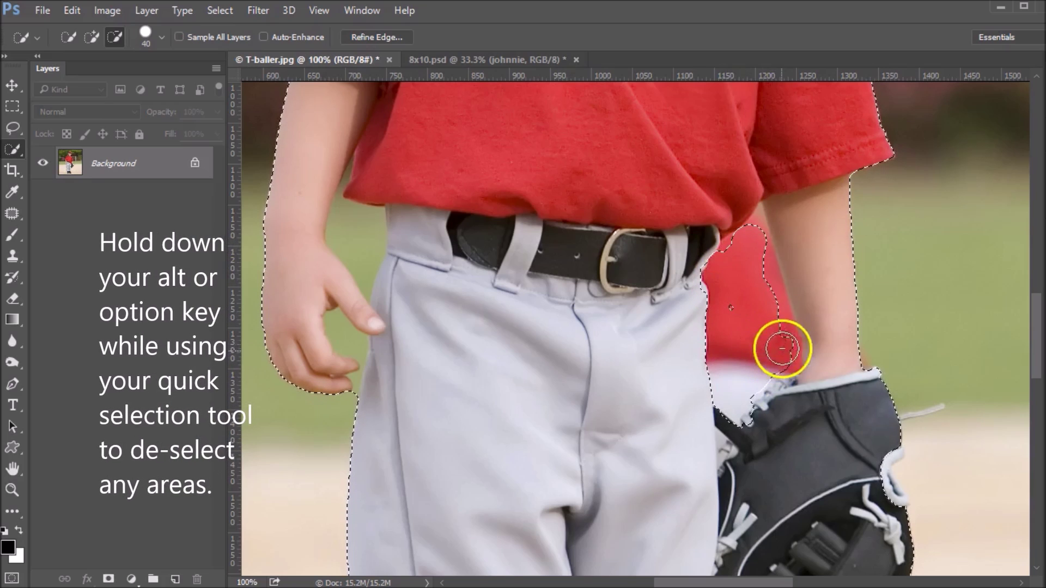
Step: Subtract the remaining red background along the inner edge of the gloved arm with a 25 px brush
key("bracketleft")
key("bracketleft")
key("bracketleft")
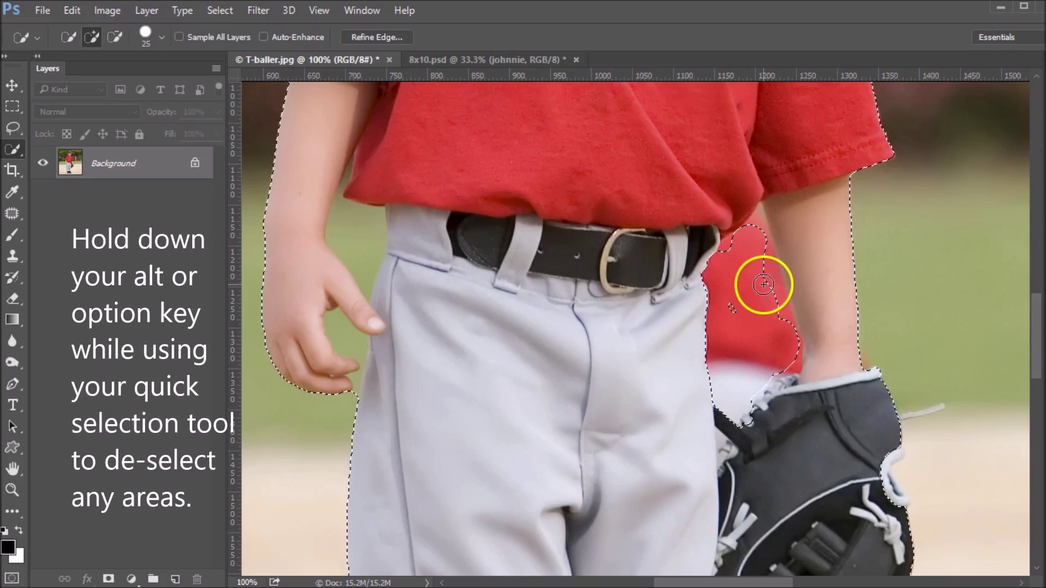
left_click(757, 226, "alt")
mouse_move(764, 282)
left_mouse_down()
mouse_move(766, 271)
mouse_move(777, 322)
left_mouse_up()
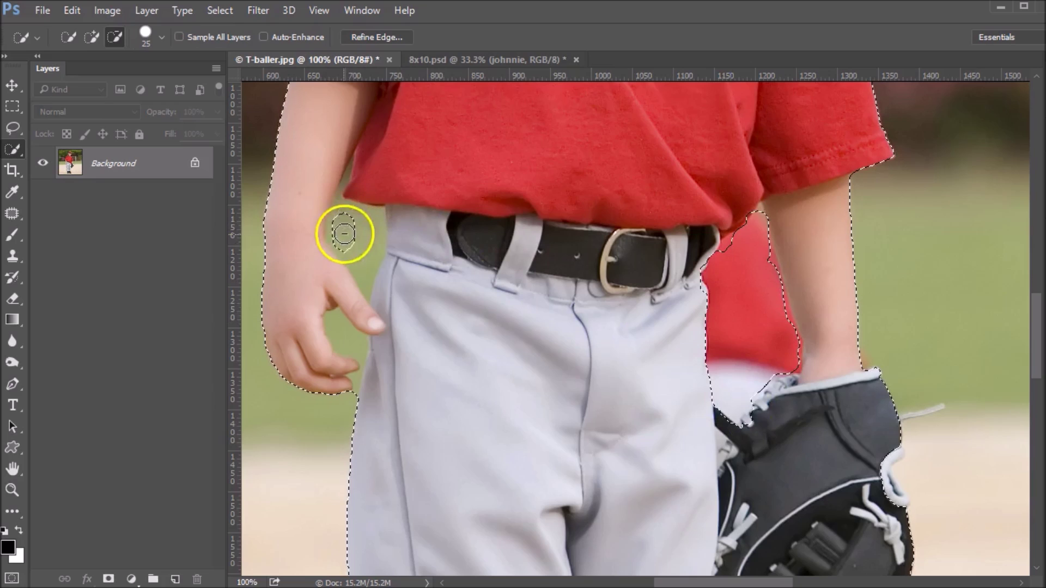
Step: Subtract the green gaps between the bare hand, its fingers, the shirt and the trousers, refining with a 9 px brush
mouse_move(366, 256)
left_mouse_down()
mouse_move(362, 218)
mouse_move(366, 240)
mouse_move(344, 196)
left_mouse_up()
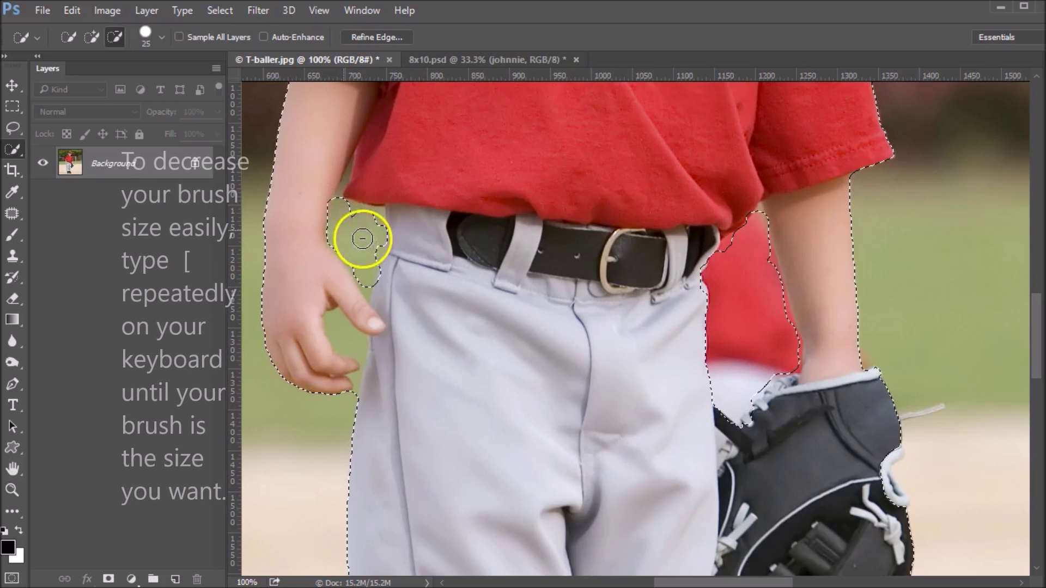
key("bracketleft")
key("bracketleft")
key("bracketleft")
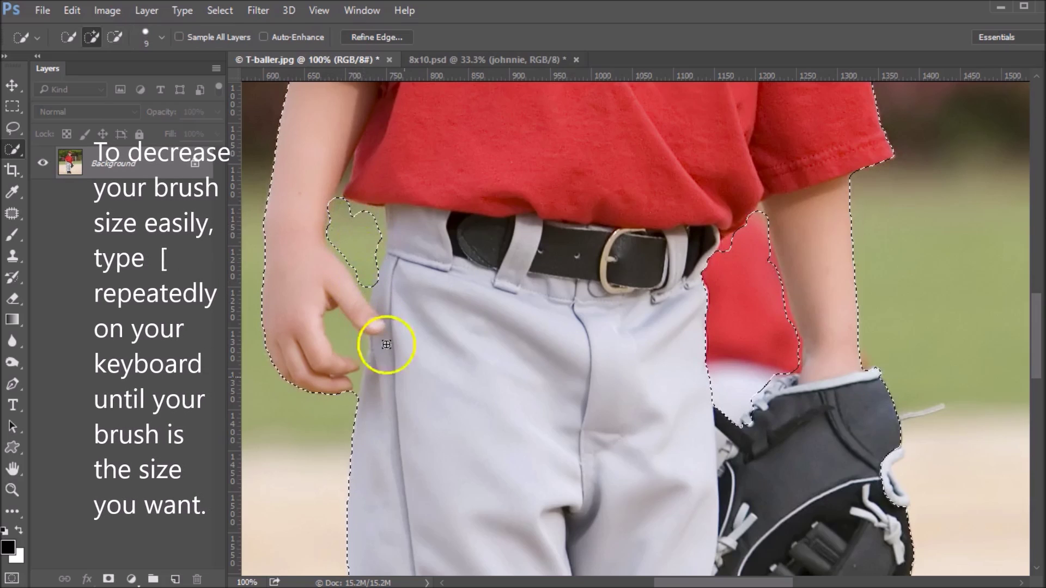
mouse_move(343, 320)
left_mouse_down()
mouse_move(348, 351)
mouse_move(349, 329)
left_mouse_up()
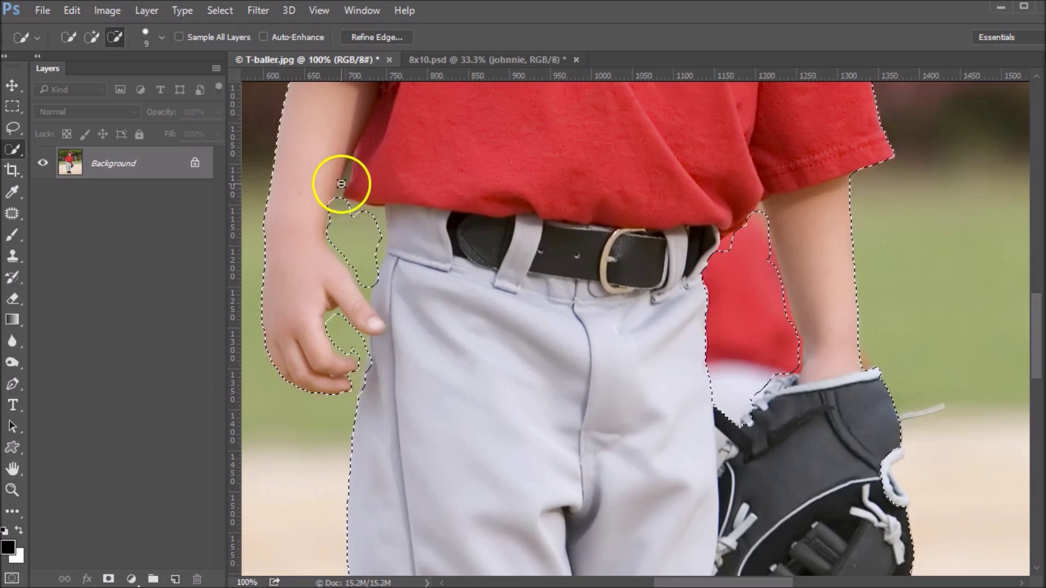
mouse_move(340, 191)
left_mouse_down()
mouse_move(337, 215)
mouse_move(347, 175)
mouse_move(339, 201)
mouse_move(355, 218)
mouse_move(354, 208)
mouse_move(378, 212)
mouse_move(373, 264)
left_mouse_up()
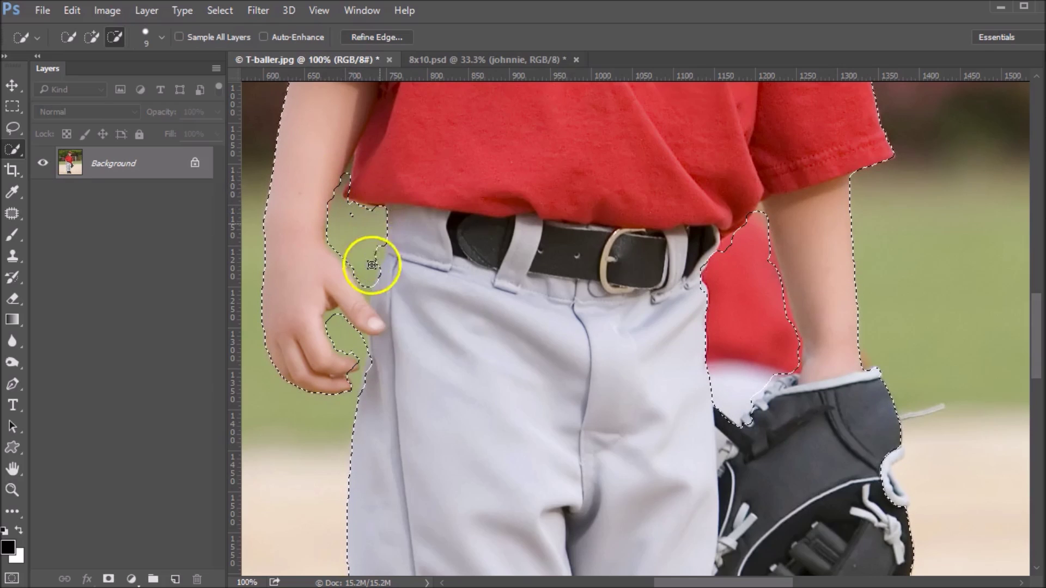
Step: Add the white lace loop on the glove's outer edge to the selection and try a subtracting stroke between the trouser legs
key("ctrl+d")
left_click_drag(776, 384, 741, 219)
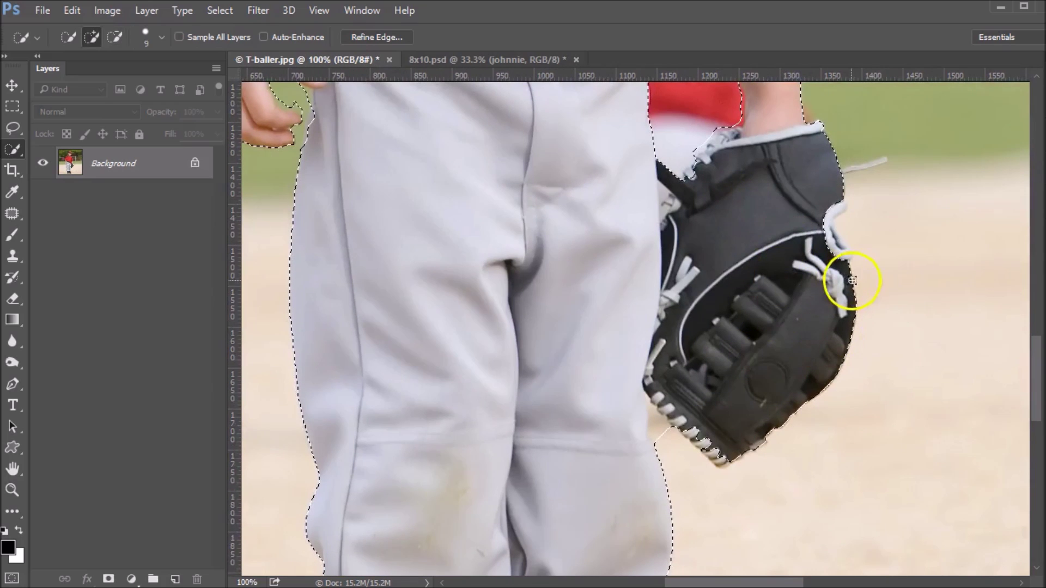
mouse_move(840, 207)
left_mouse_down()
mouse_move(829, 224)
mouse_move(840, 257)
mouse_move(833, 240)
left_mouse_up()
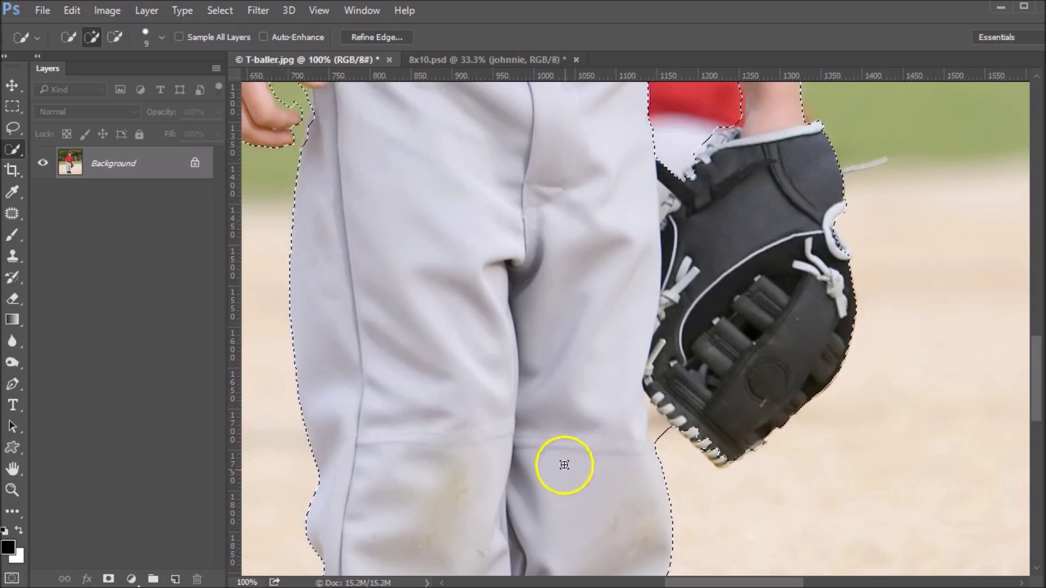
mouse_move(557, 498)
left_mouse_down()
mouse_move(513, 483)
mouse_move(551, 121)
left_mouse_up()
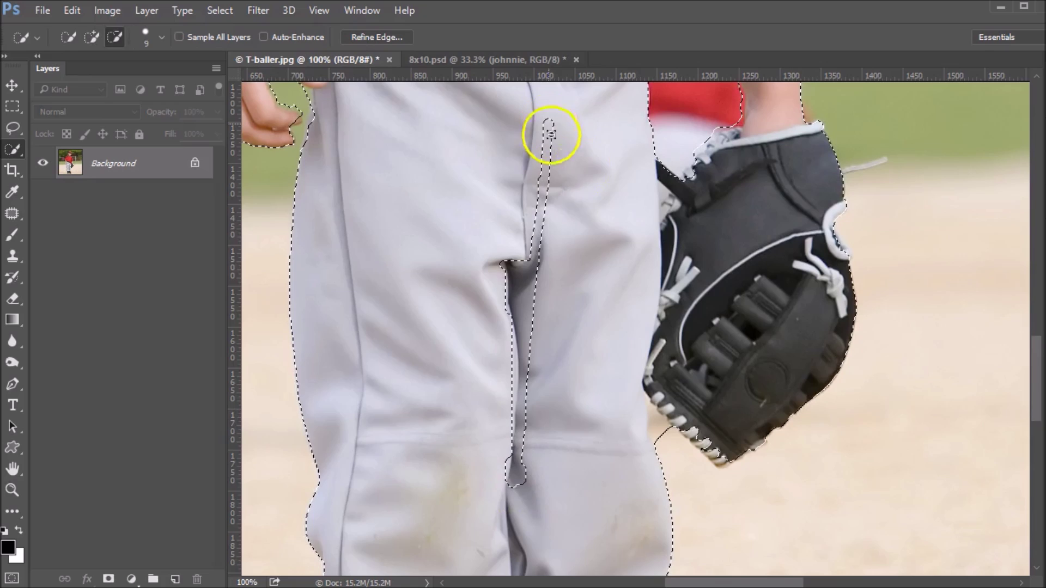
left_click(499, 358, "alt")
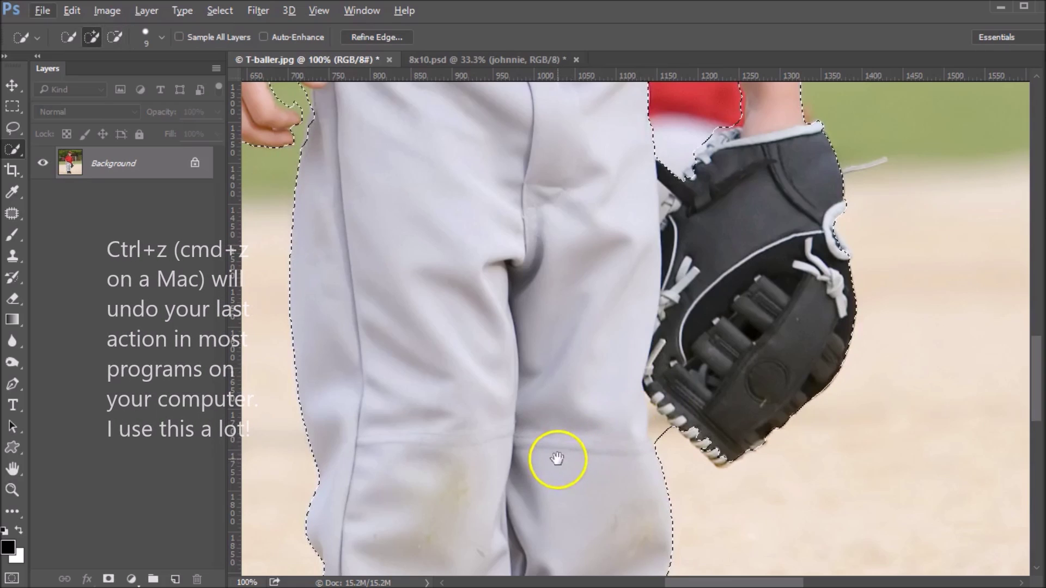
Step: Subtract the patches of ground between the shoes, under the trouser cuffs and around the laces from the selection
scroll(556, 459, "down", 10)
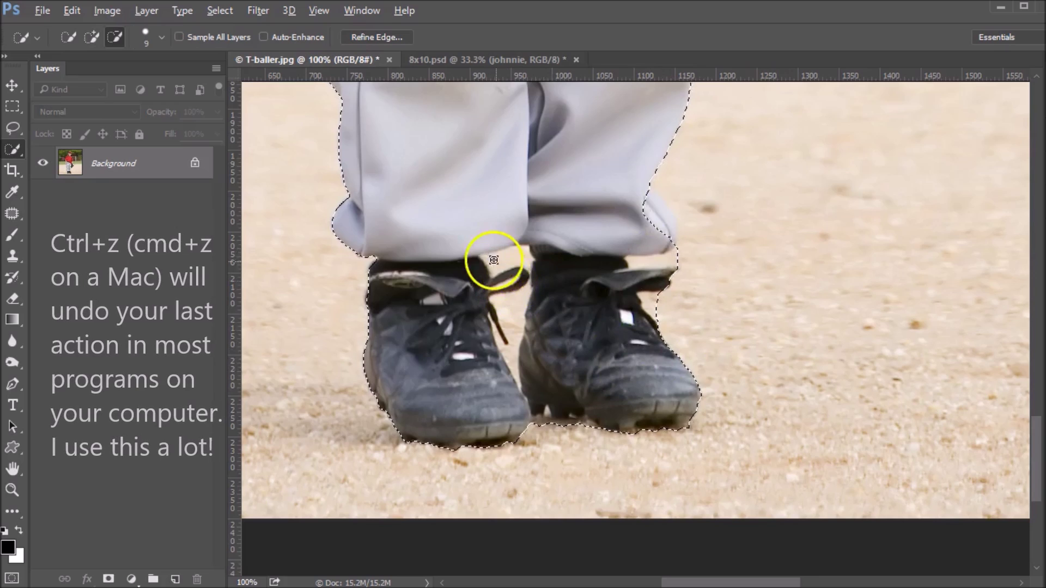
mouse_move(504, 259)
left_mouse_down()
mouse_move(523, 268)
mouse_move(508, 304)
mouse_move(518, 311)
left_mouse_up()
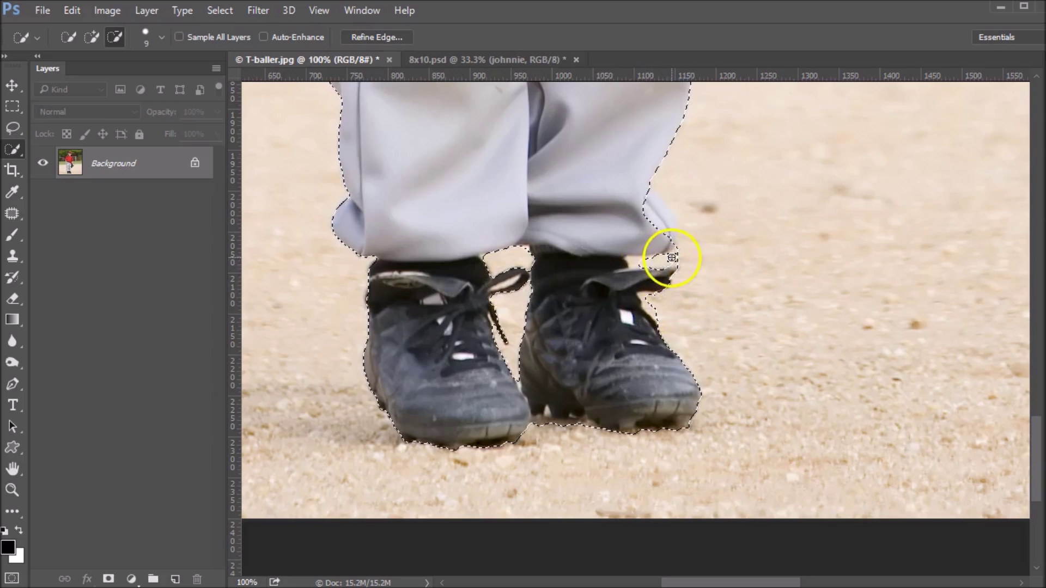
mouse_move(690, 250)
left_mouse_down()
mouse_move(633, 260)
mouse_move(674, 263)
mouse_move(651, 299)
left_mouse_up()
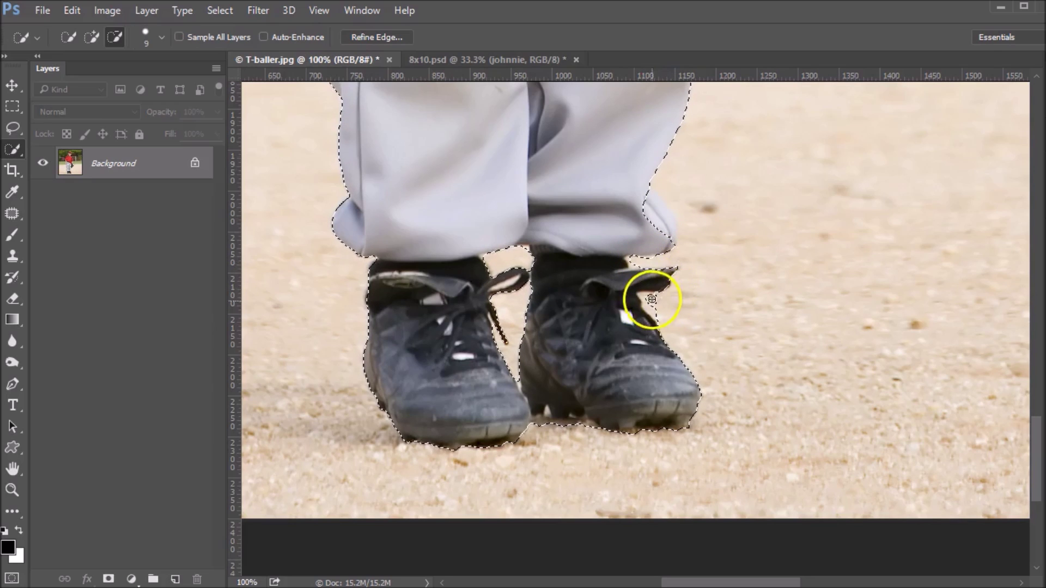
left_click_drag(562, 422, 602, 351)
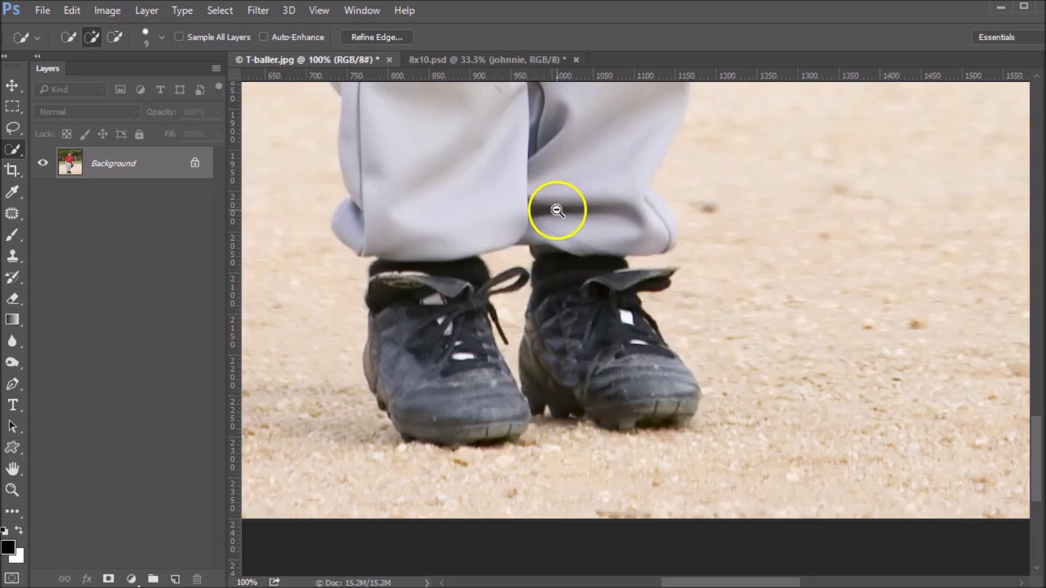
Step: Add a layer mask from the selection to hide the background around the boy
left_click(556, 210, "ctrl+alt")
left_click(555, 211, "ctrl+alt")
left_click(554, 210, "ctrl+alt")
left_click(555, 211, "ctrl+alt")
left_click(555, 211, "ctrl+alt")
left_click(554, 211, "ctrl+alt")
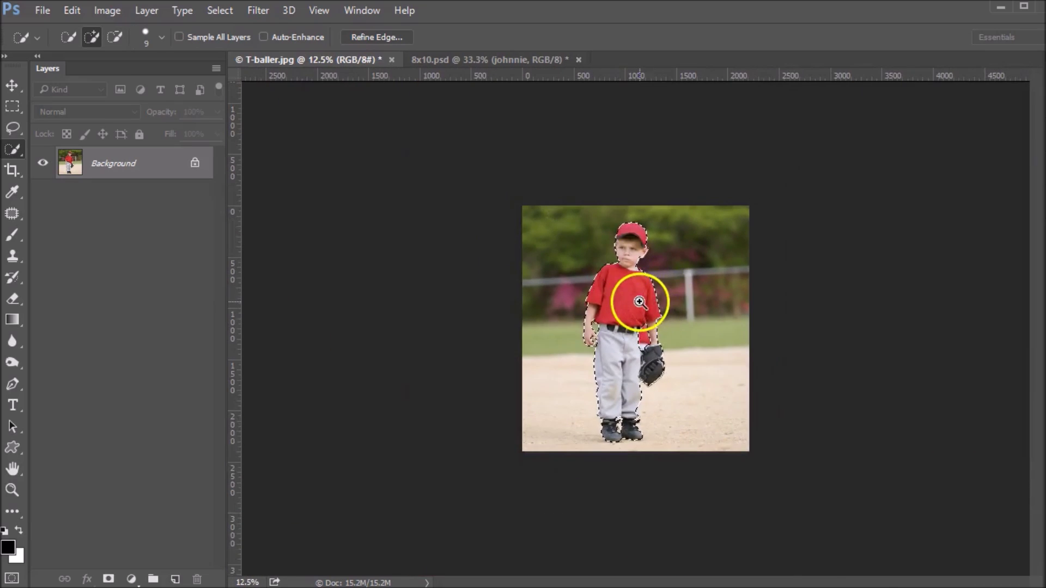
left_click(641, 302, "ctrl")
left_click(641, 301, "ctrl")
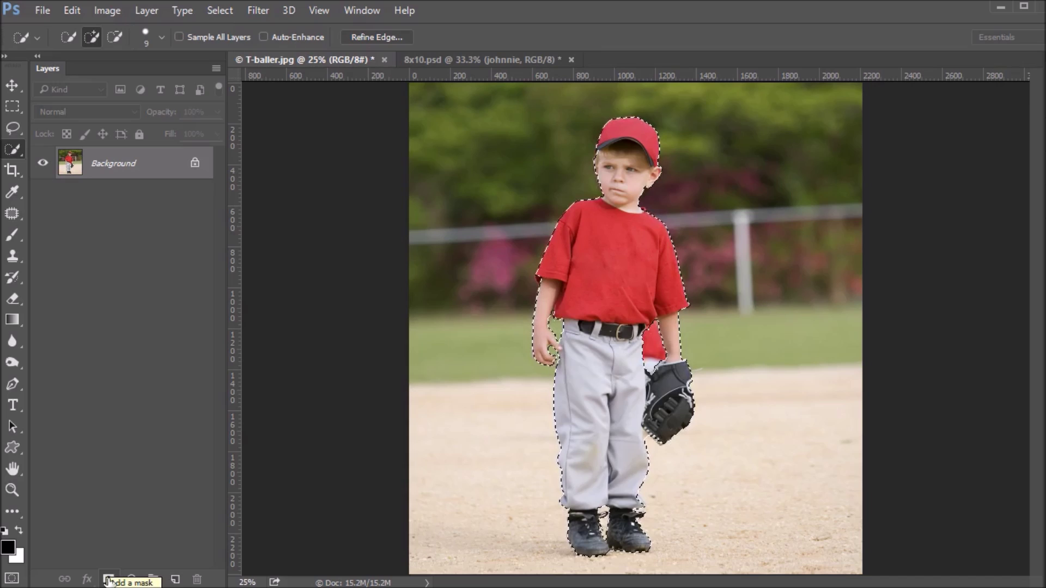
left_click(109, 580)
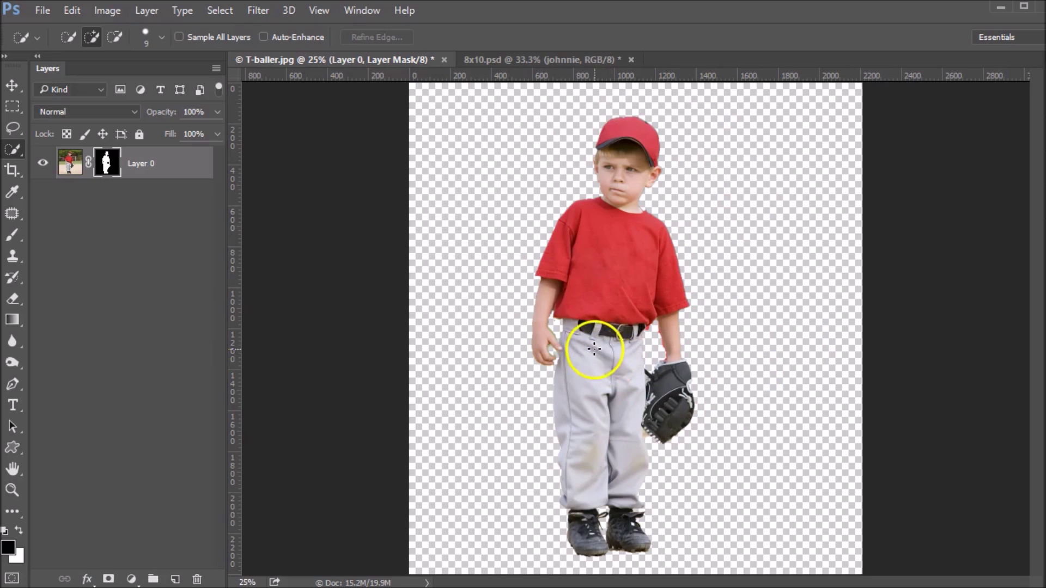
Step: Open Refine Mask for the layer mask and set its preview view to On Black
right_click(109, 168)
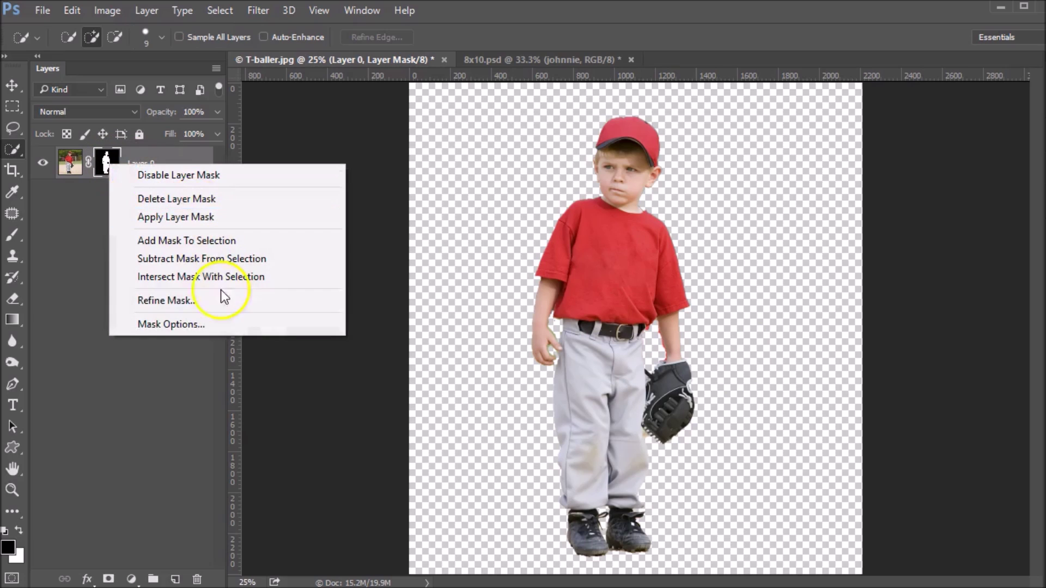
left_click(216, 303)
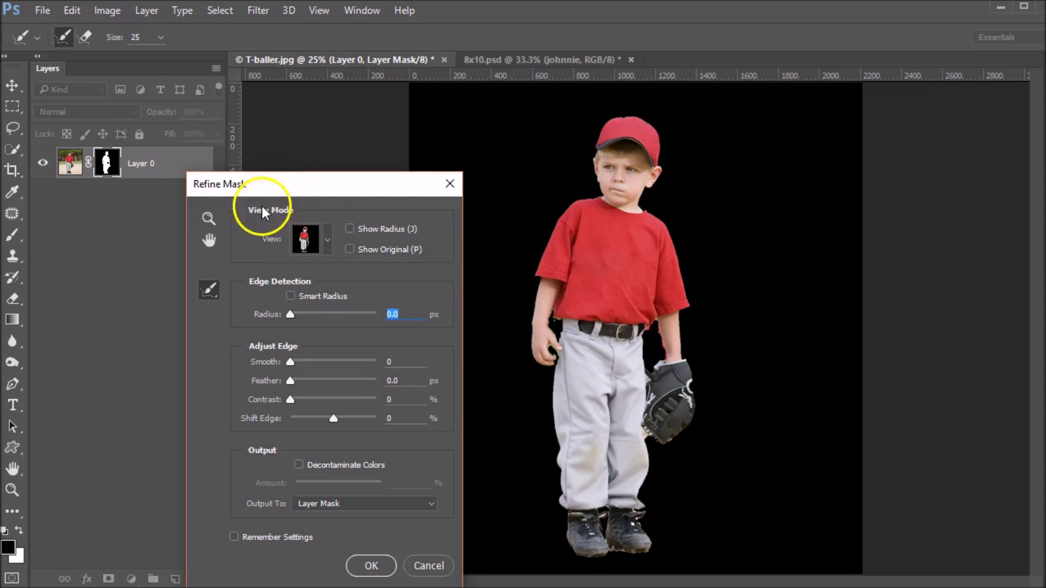
left_click(327, 241)
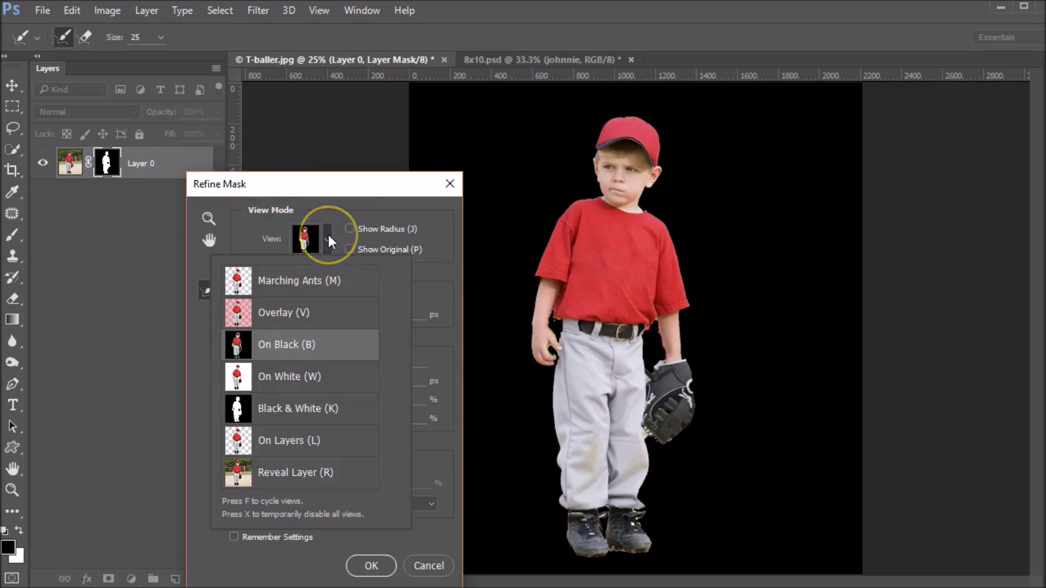
left_click(265, 347)
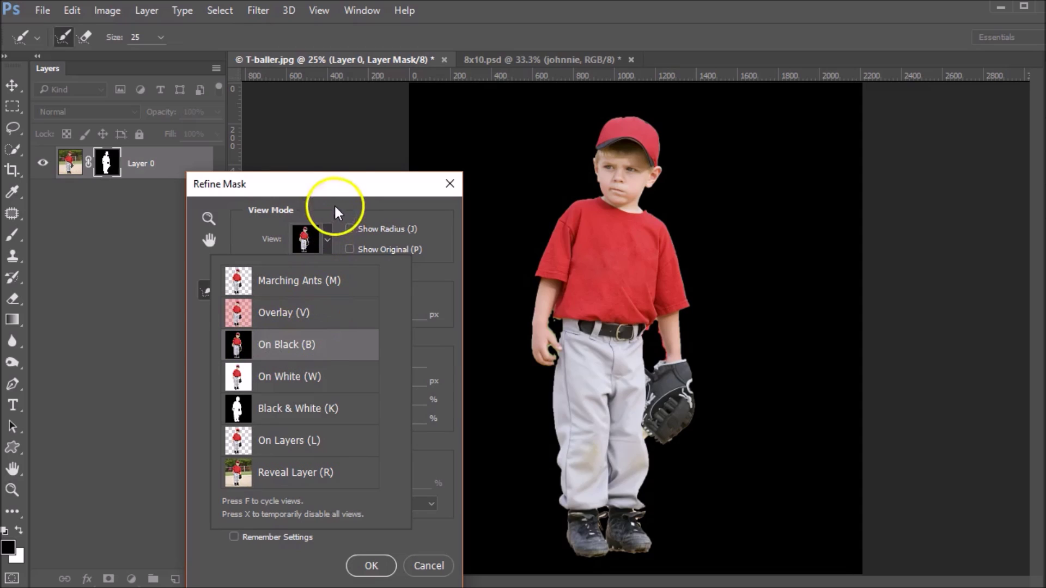
left_click(433, 225)
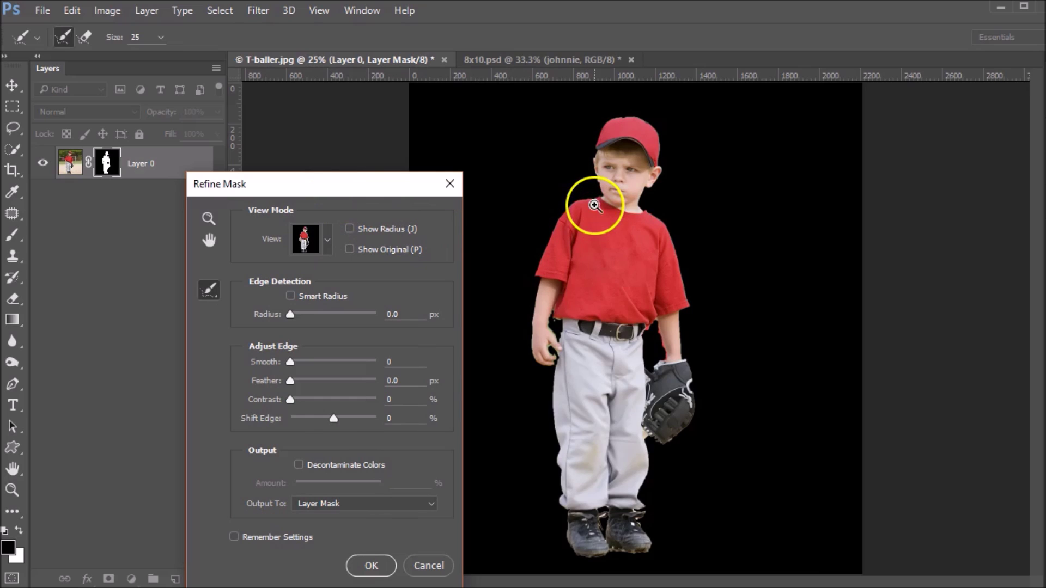
Step: Inspect the mask edge around the boy's face and shoulder up close and enable Smart Radius for edge detection
left_click(594, 205)
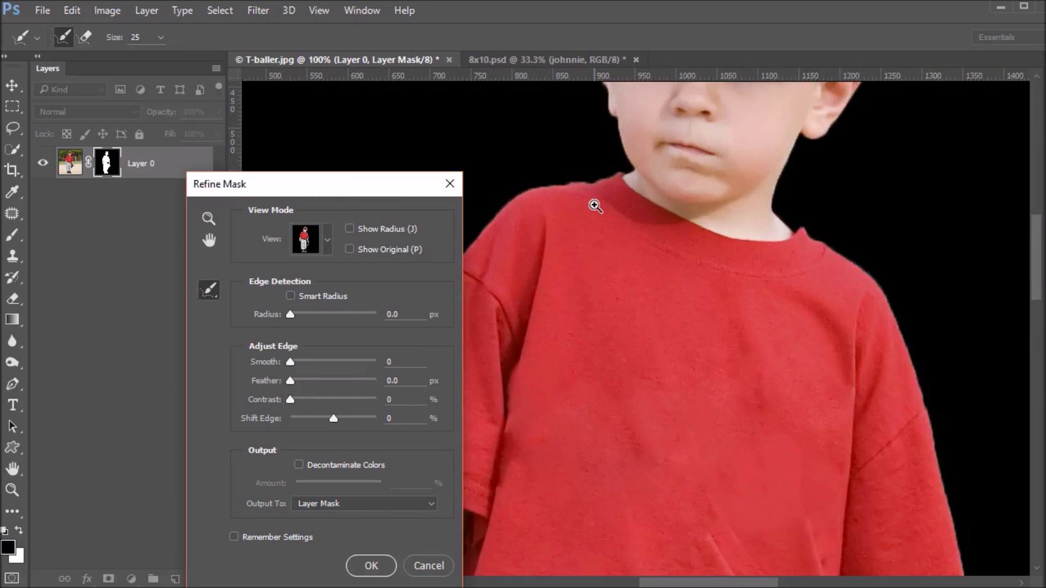
left_click(595, 206)
left_click_drag(648, 201, 756, 394)
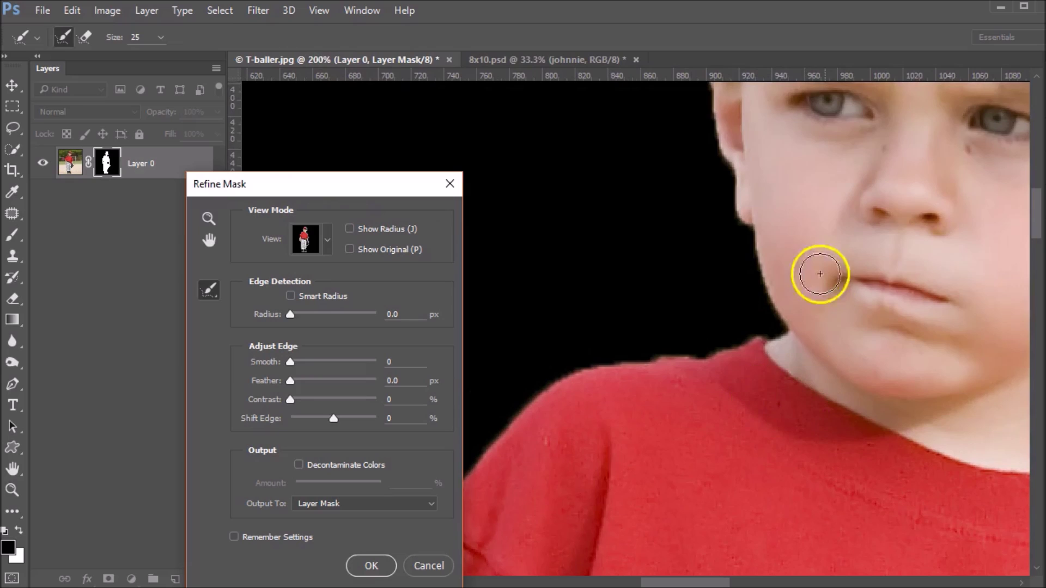
left_click_drag(833, 241, 840, 285)
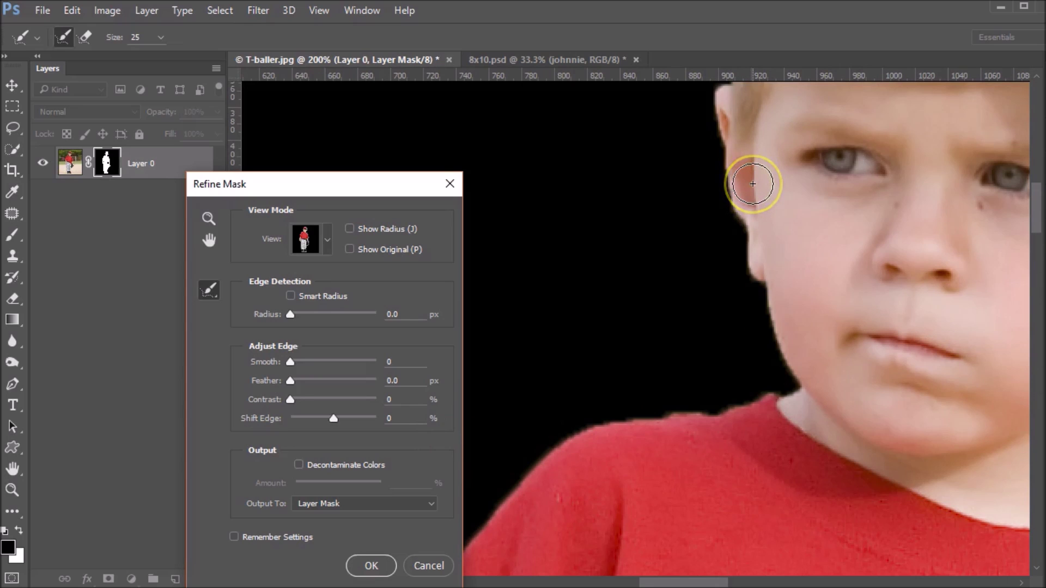
mouse_move(753, 184)
left_mouse_down()
mouse_move(770, 182)
mouse_move(866, 271)
mouse_move(555, 328)
left_mouse_up()
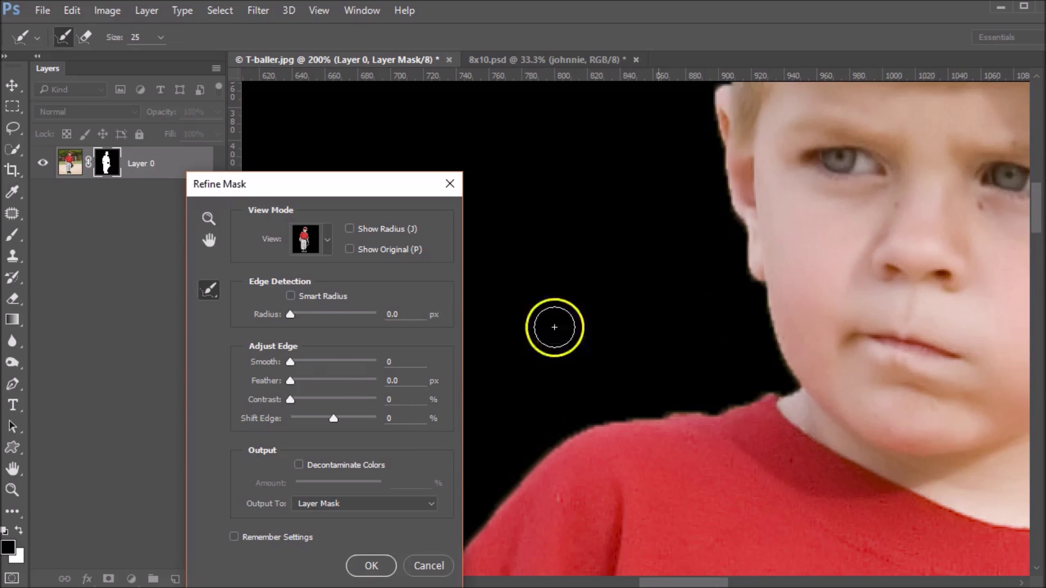
left_click(290, 296)
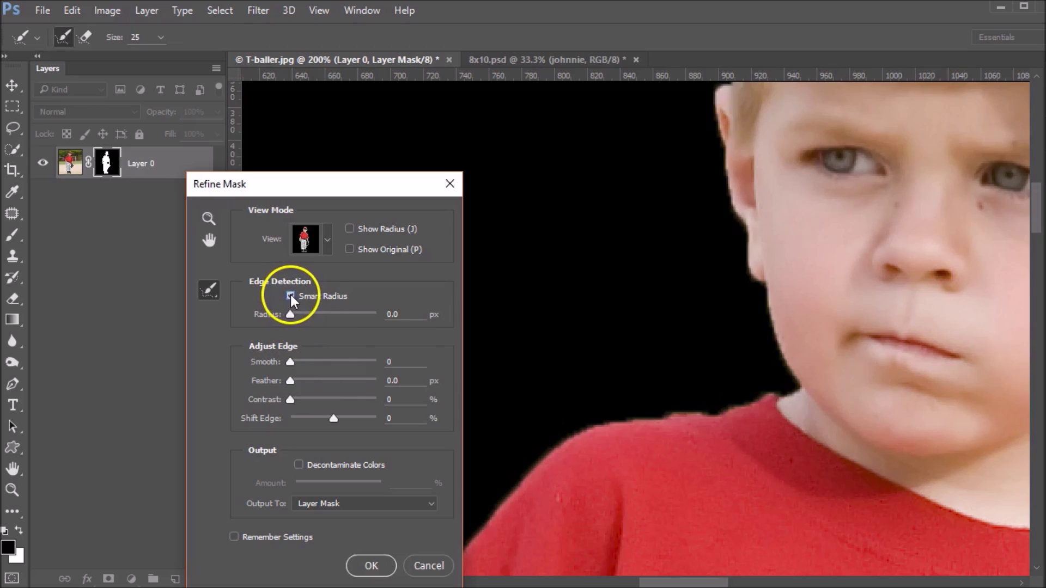
Step: Set the Refine Mask radius to 15 px, the contrast to 40% and the feather to 1 px
left_click_drag(410, 315, 329, 313)
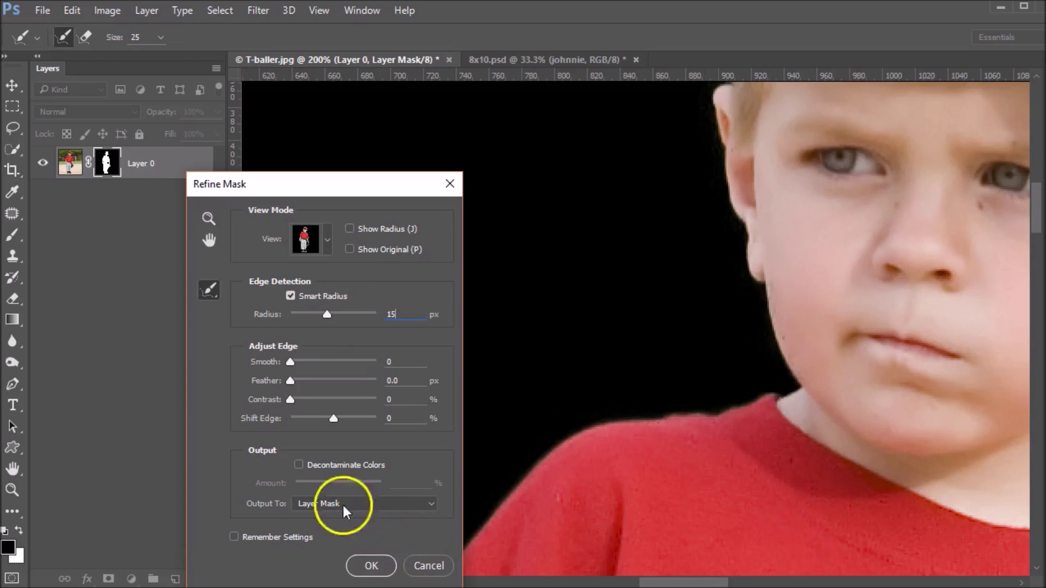
left_click(406, 380)
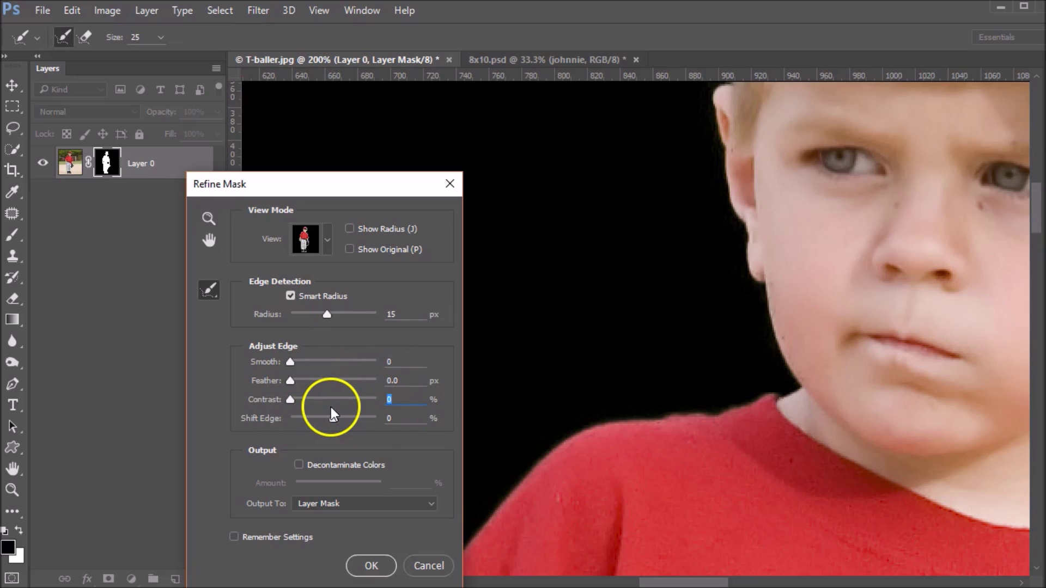
type("40")
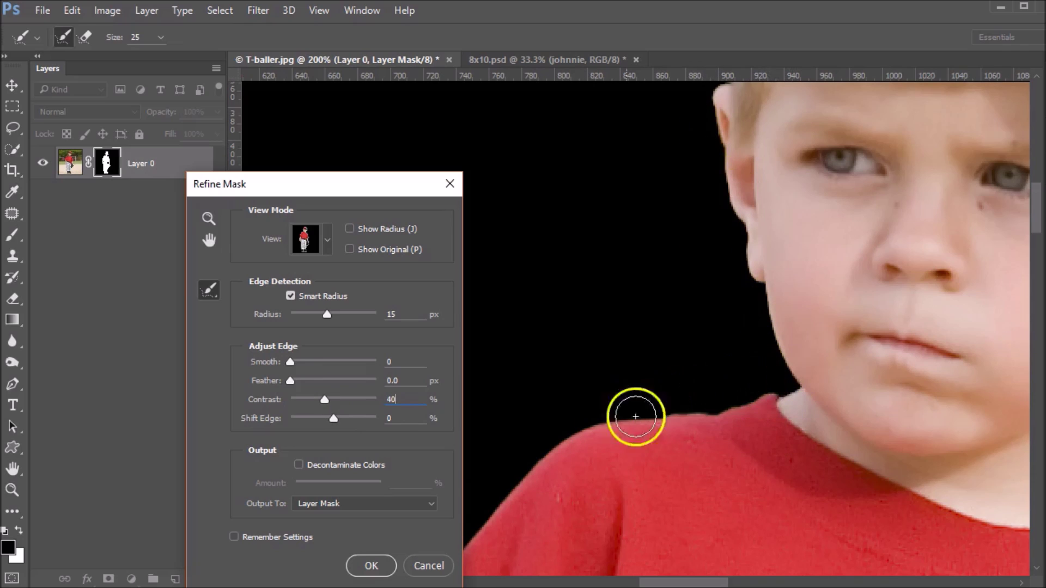
left_click(409, 382)
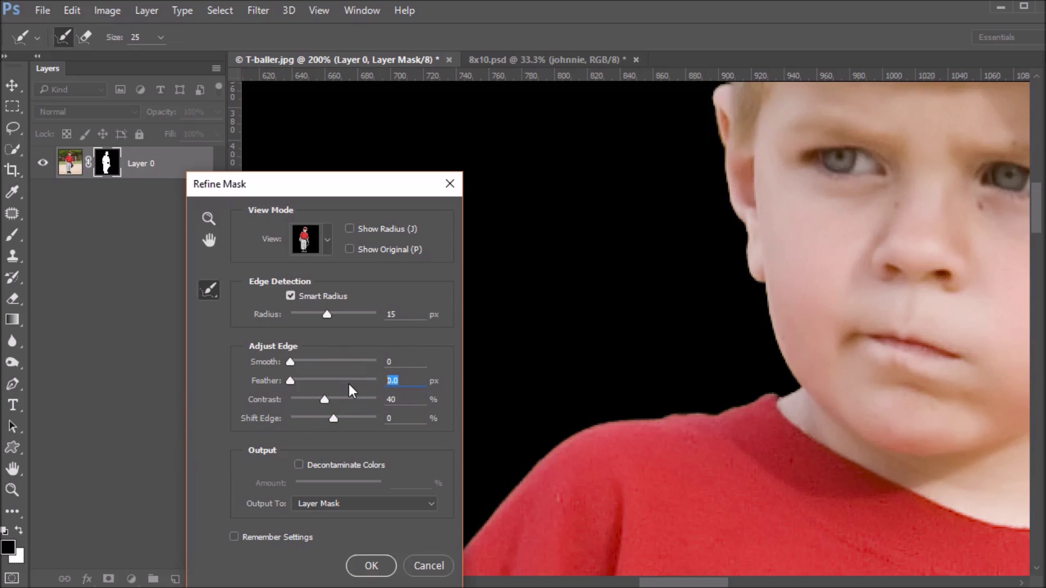
type("1")
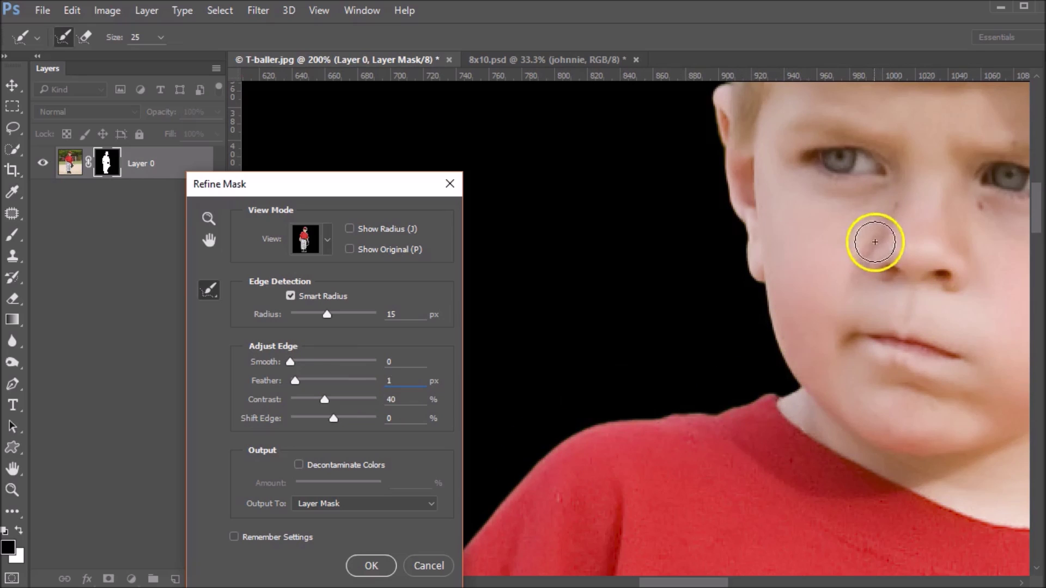
Step: Brush edge detection around the fingers of the boy's bare hand and along the shirt hem beside that wrist
left_click(843, 268, "alt")
left_click(842, 268, "alt")
left_click(846, 273, "alt")
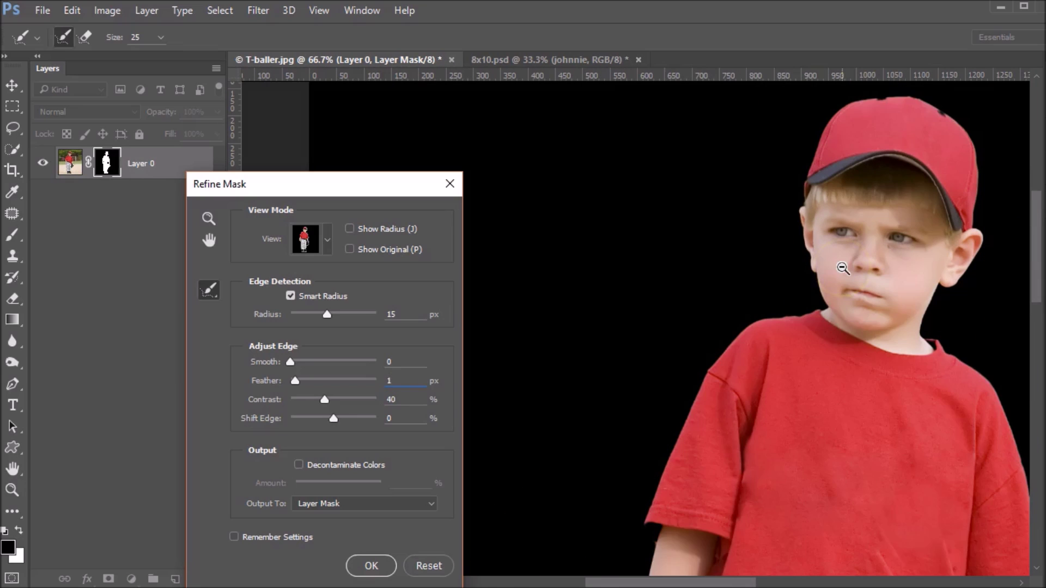
left_click_drag(899, 401, 820, 271)
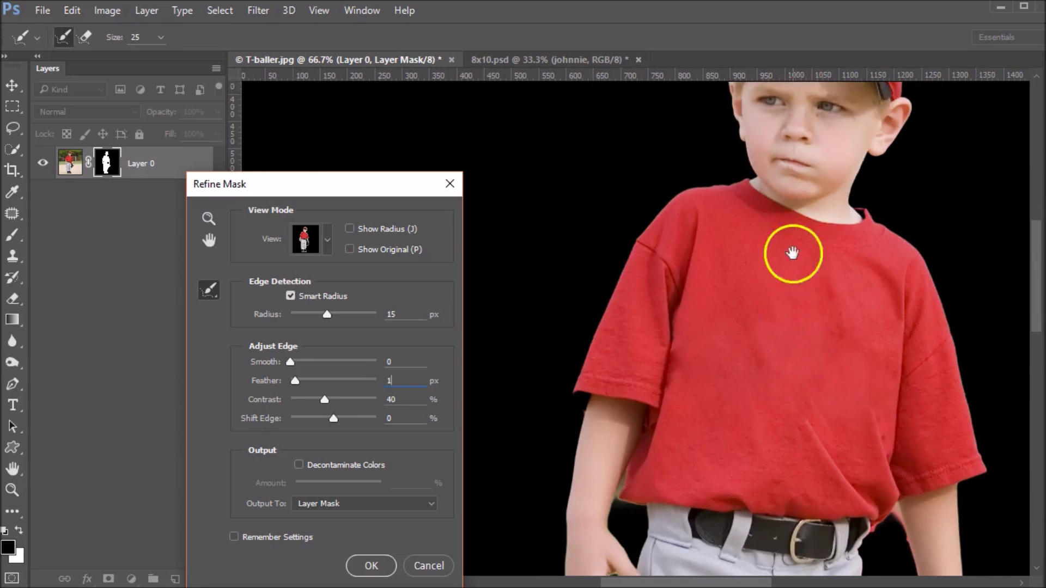
left_click_drag(806, 388, 810, 217)
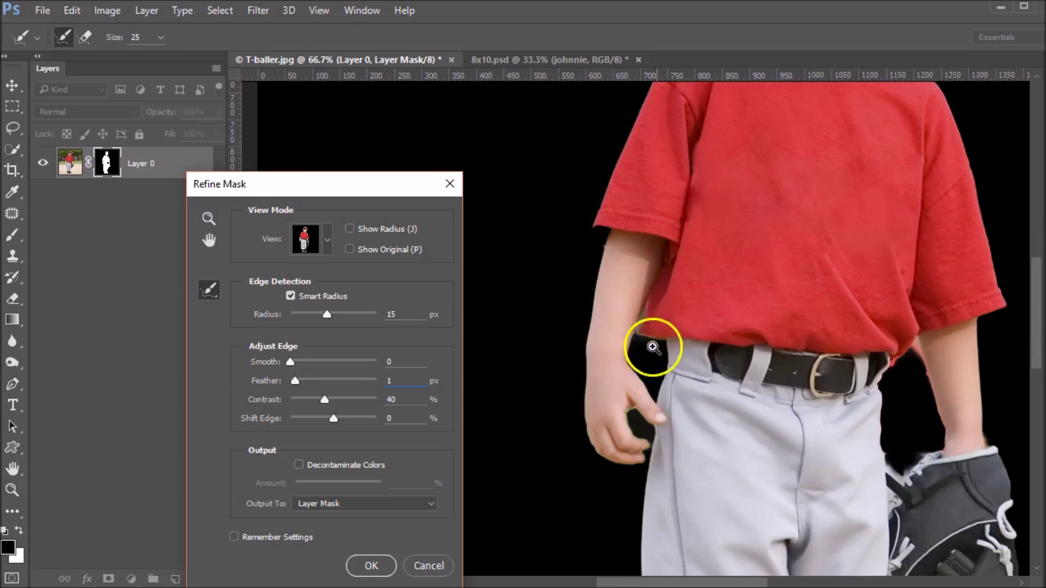
left_click(649, 357, "ctrl")
left_click(643, 357, "ctrl")
scroll(738, 310, "down", 4)
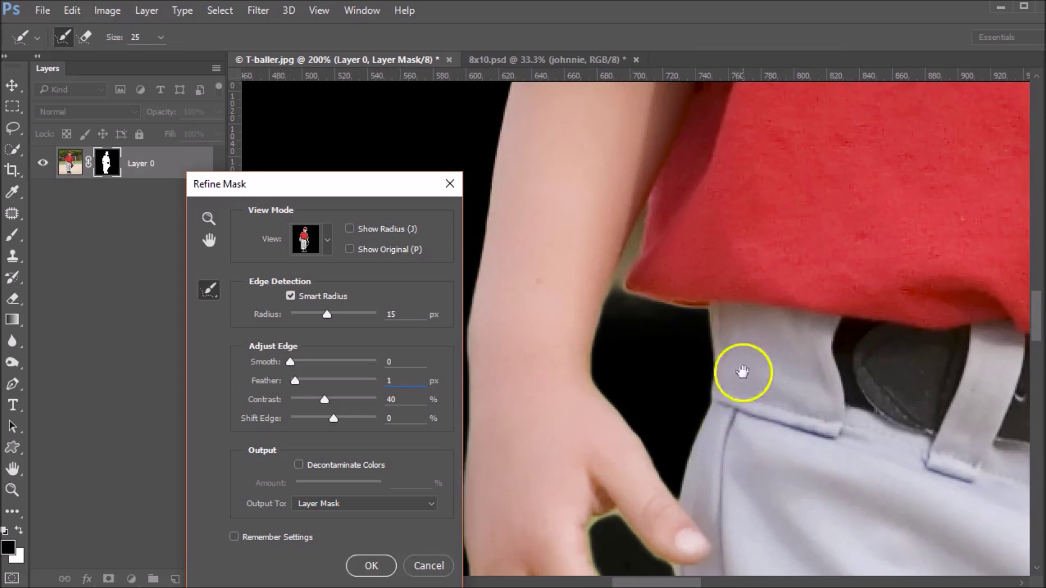
mouse_move(612, 415)
left_mouse_down()
mouse_move(608, 455)
mouse_move(637, 505)
mouse_move(616, 425)
mouse_move(658, 455)
mouse_move(669, 508)
mouse_move(671, 439)
mouse_move(640, 473)
mouse_move(722, 498)
mouse_move(828, 252)
left_mouse_up()
mouse_move(712, 171)
left_mouse_down()
mouse_move(770, 284)
mouse_move(709, 303)
mouse_move(744, 311)
mouse_move(709, 319)
mouse_move(644, 300)
mouse_move(577, 246)
mouse_move(566, 174)
left_mouse_up()
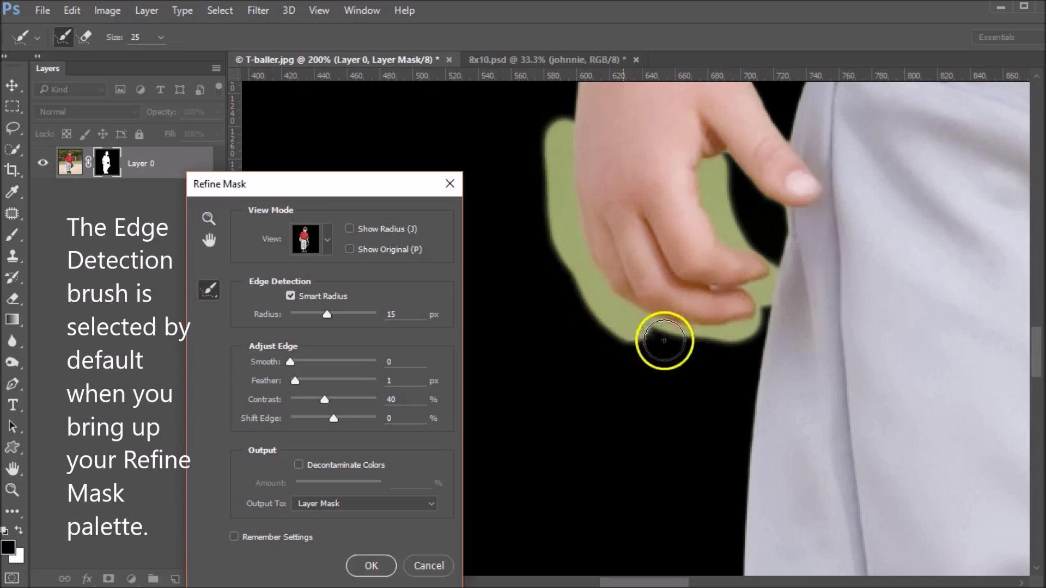
left_click_drag(847, 210, 769, 456)
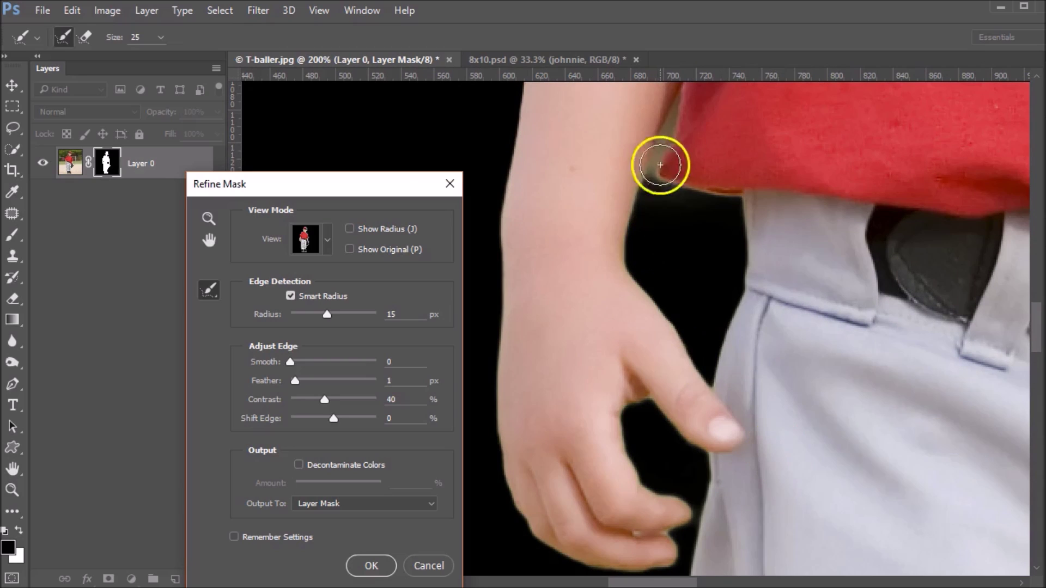
mouse_move(659, 171)
left_mouse_down()
mouse_move(670, 105)
mouse_move(682, 186)
mouse_move(790, 193)
left_mouse_up()
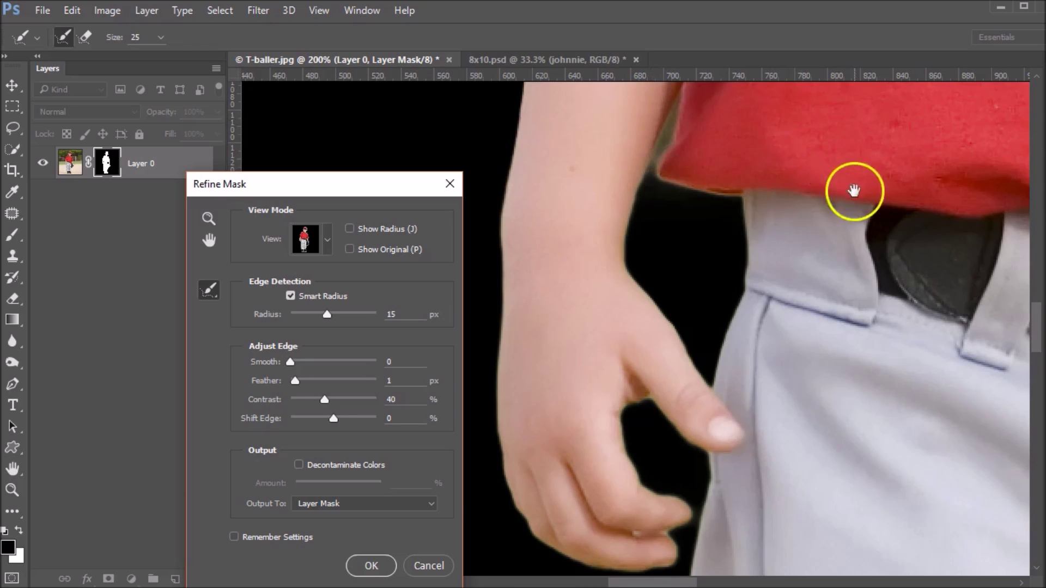
Step: Try to refine the mask with the edge detection brush in the gap between the trousers and the glove's upper lacing
left_click_drag(791, 180, 577, 170)
left_click_drag(875, 233, 626, 228)
left_click_drag(803, 240, 737, 134)
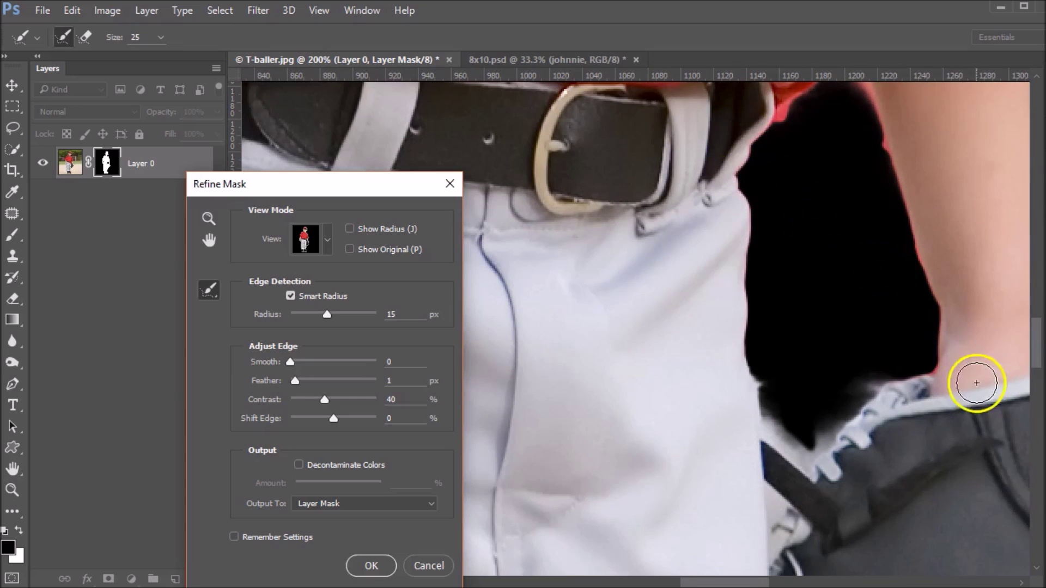
left_click_drag(934, 338, 831, 398)
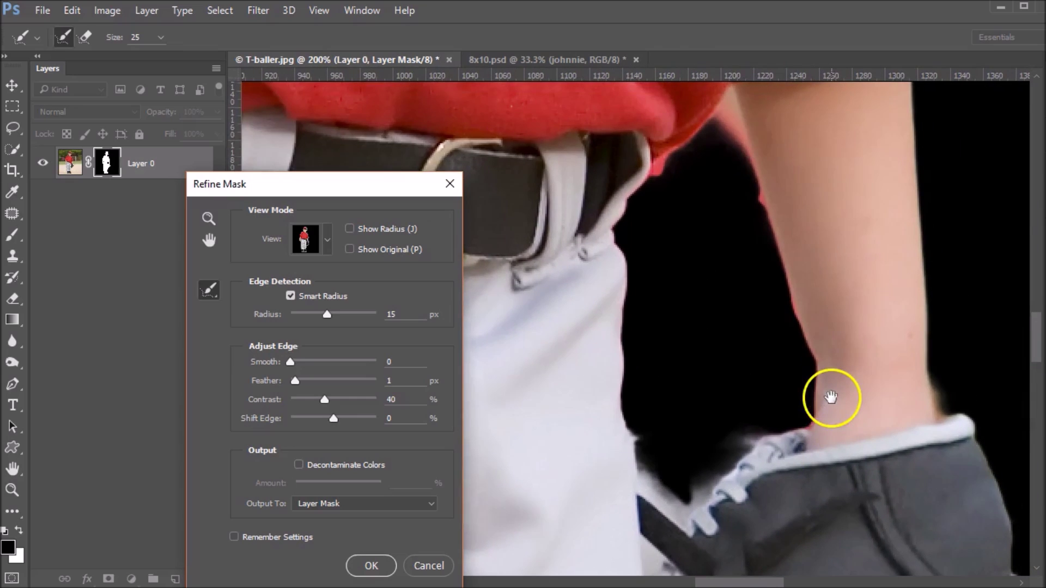
mouse_move(634, 445)
left_mouse_down()
mouse_move(696, 514)
mouse_move(785, 436)
mouse_move(683, 480)
left_mouse_up()
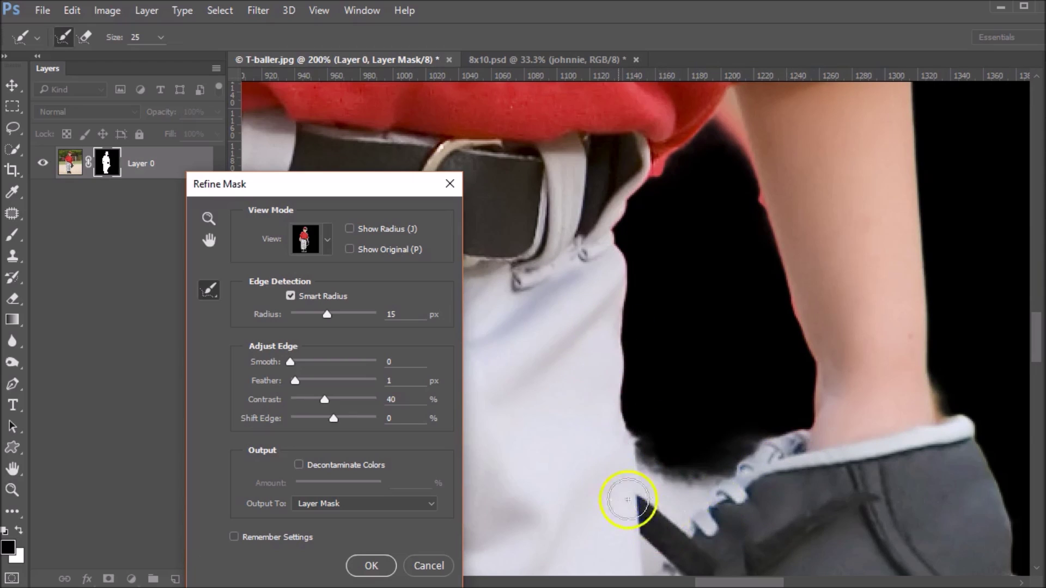
mouse_move(655, 498)
left_mouse_down()
mouse_move(768, 443)
mouse_move(707, 467)
mouse_move(701, 507)
mouse_move(703, 469)
mouse_move(659, 470)
mouse_move(675, 427)
mouse_move(626, 450)
left_mouse_up()
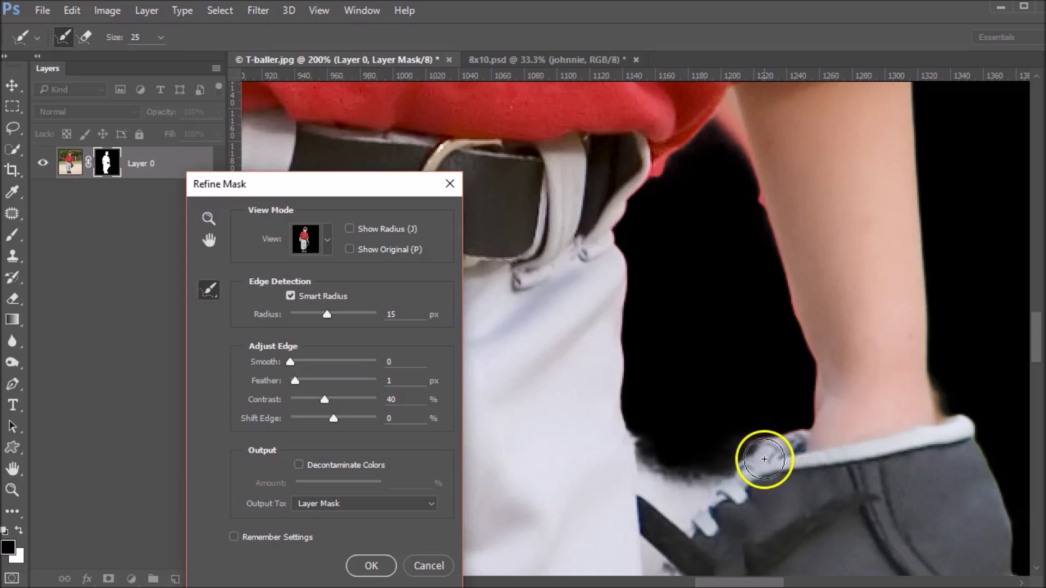
Step: Brush edge detection along the laced lower edge of the baseball glove down to its tip beside the trousers
left_click_drag(906, 495, 836, 250)
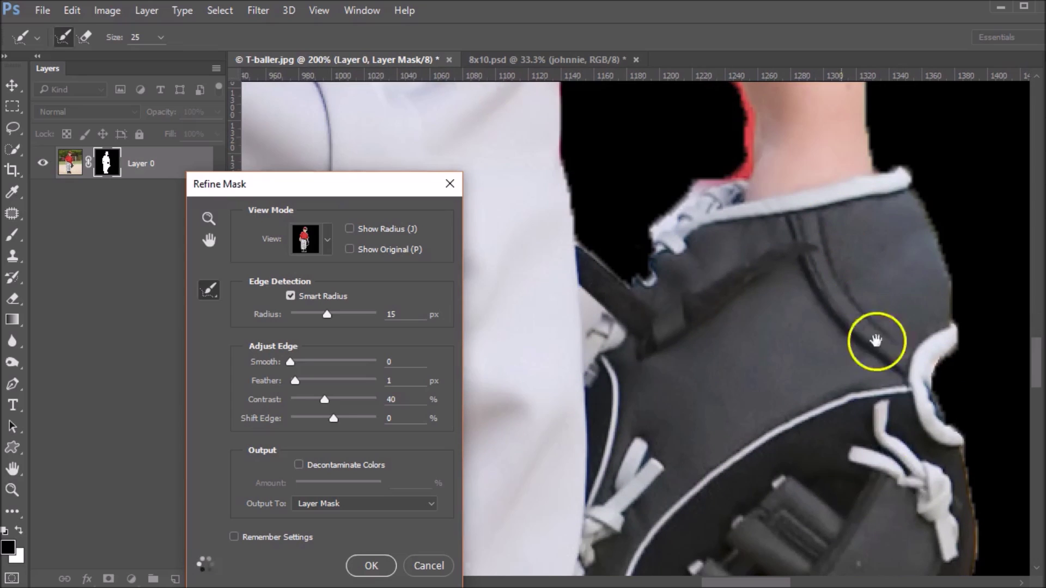
mouse_move(875, 488)
left_mouse_down()
mouse_move(918, 282)
mouse_move(970, 170)
left_mouse_up()
mouse_move(841, 533)
left_mouse_down()
mouse_move(770, 516)
mouse_move(725, 445)
mouse_move(827, 516)
mouse_move(741, 487)
mouse_move(689, 425)
mouse_move(681, 514)
left_mouse_up()
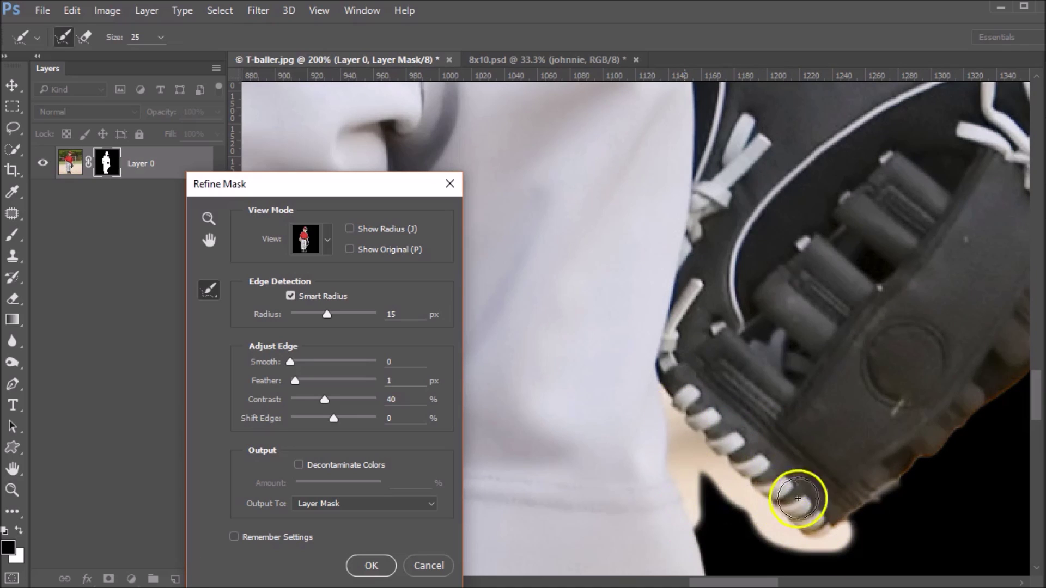
left_click_drag(816, 518, 857, 504)
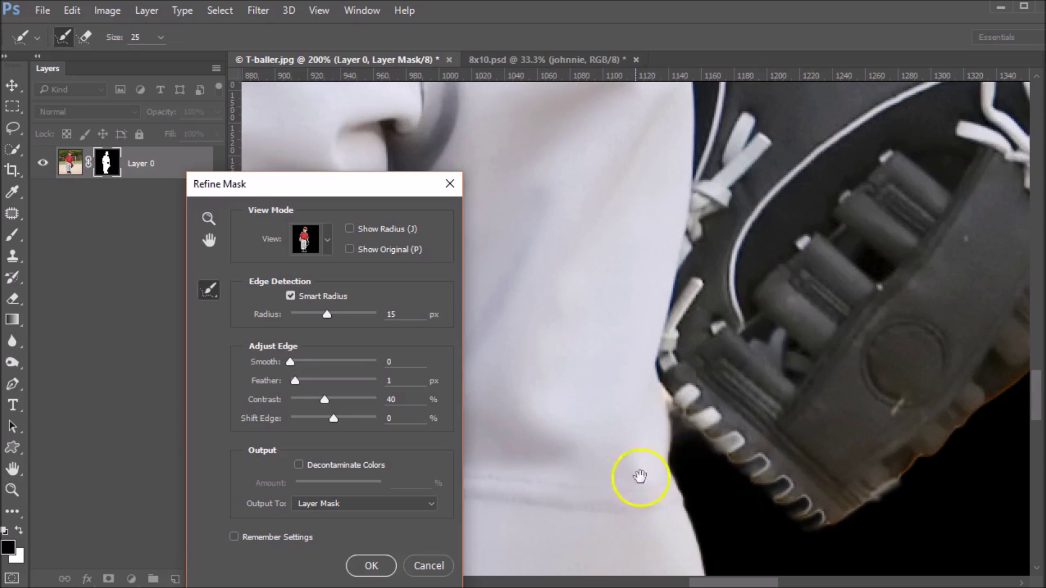
Step: Brush edge detection along the outer trouser cuff above the shoe on the glove side and apply the Refine Mask settings
left_click_drag(638, 479, 819, 80)
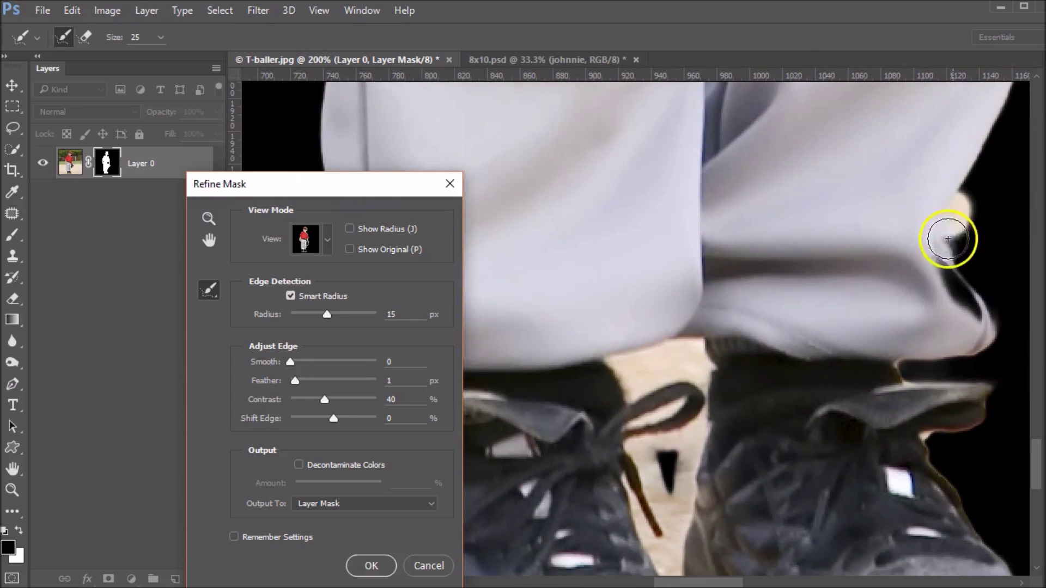
mouse_move(985, 326)
left_mouse_down()
mouse_move(915, 345)
mouse_move(947, 330)
mouse_move(943, 234)
mouse_move(972, 306)
mouse_move(902, 360)
mouse_move(892, 383)
mouse_move(976, 413)
left_mouse_up()
mouse_move(941, 341)
left_mouse_down()
mouse_move(970, 390)
mouse_move(918, 436)
mouse_move(1002, 549)
left_mouse_up()
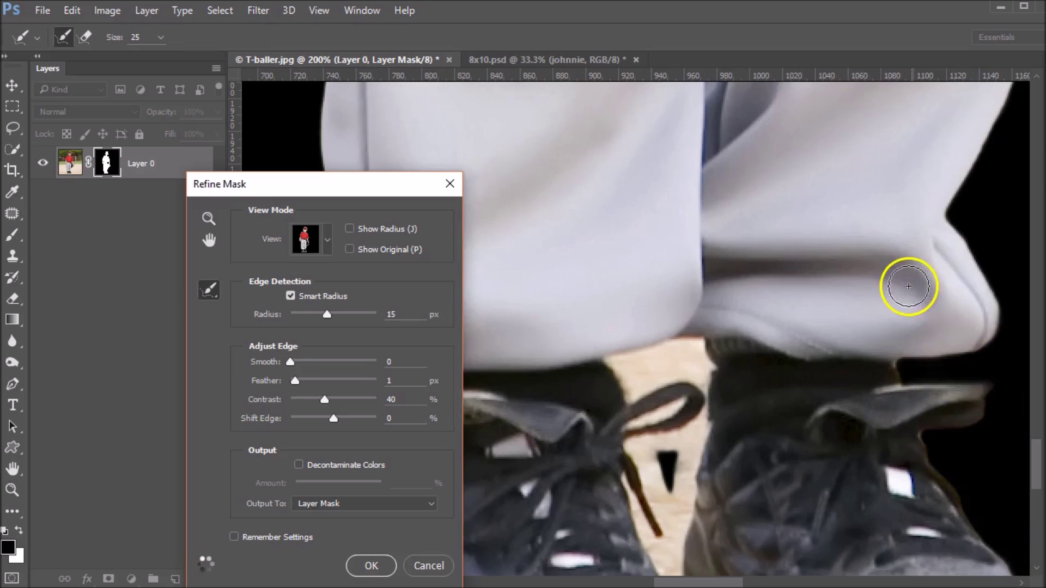
left_click_drag(871, 341, 894, 517)
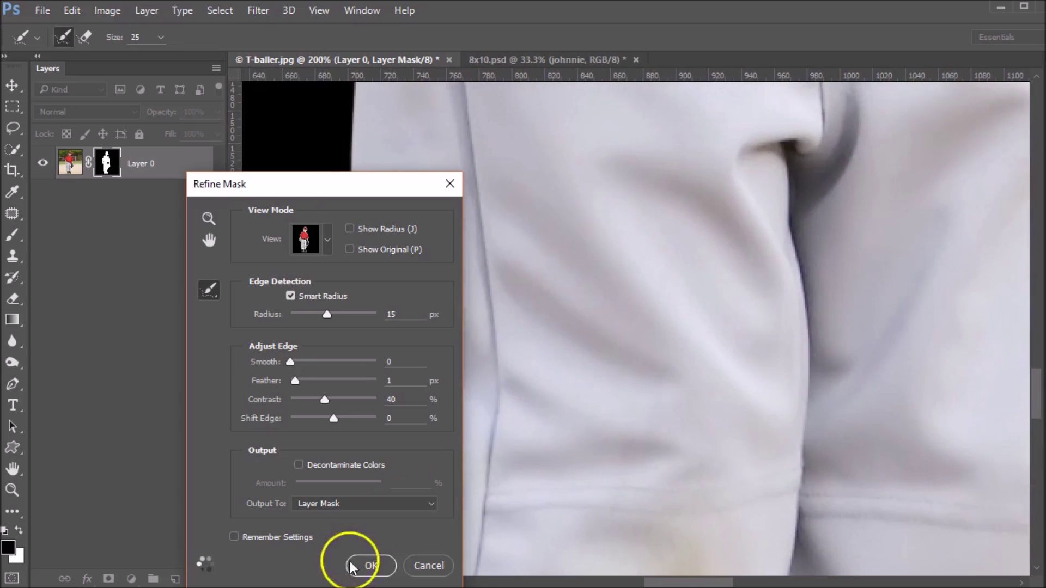
left_click(370, 568)
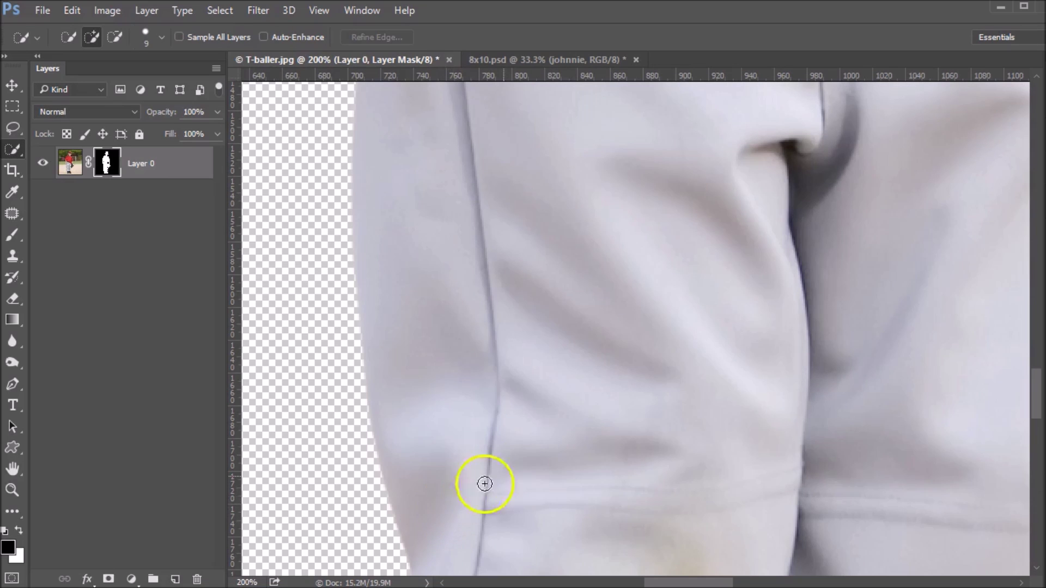
Step: Add a new layer, fill it with black at 100% opacity and place it beneath the masked boy layer
left_click(626, 215, "alt")
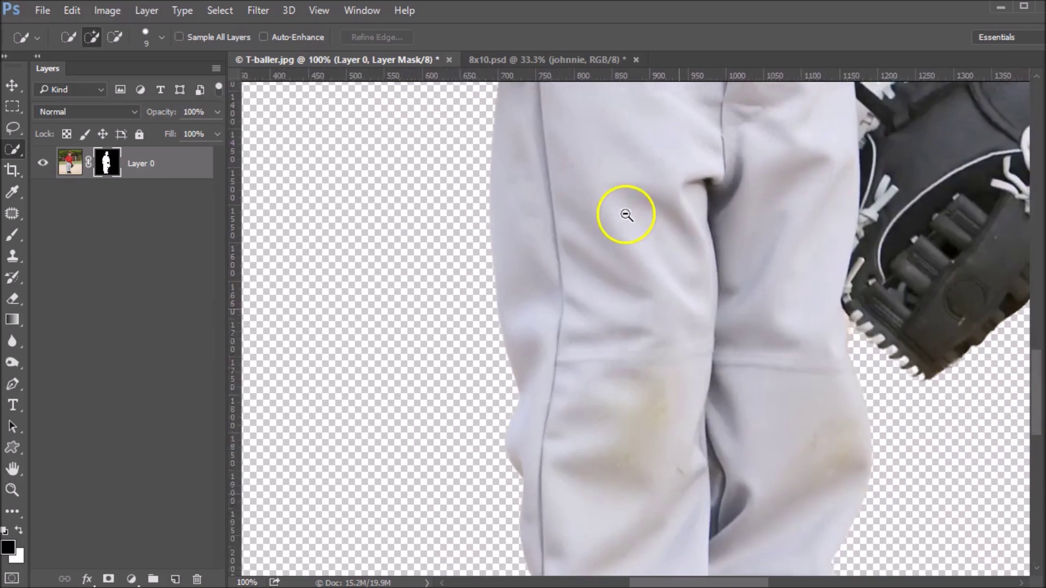
left_click(626, 214, "alt")
left_click(662, 208, "alt")
left_click(660, 205, "alt")
left_click(661, 158, "alt")
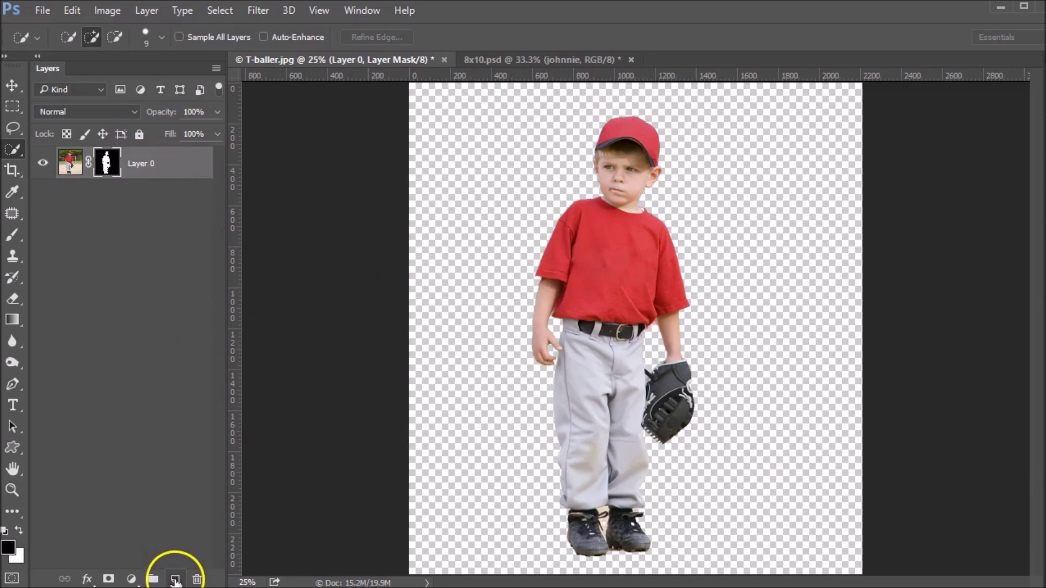
left_click(175, 580)
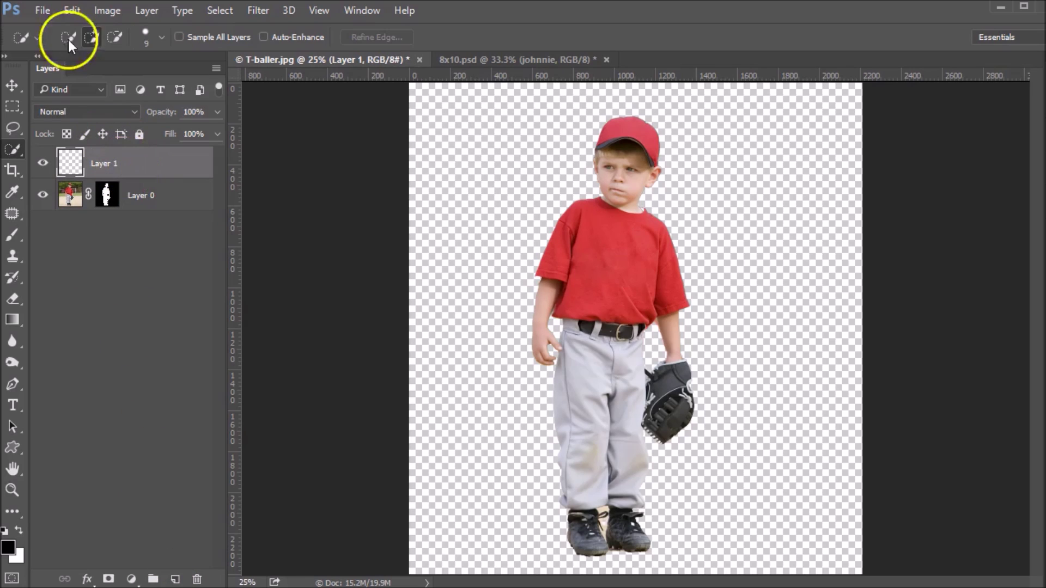
left_click(74, 12)
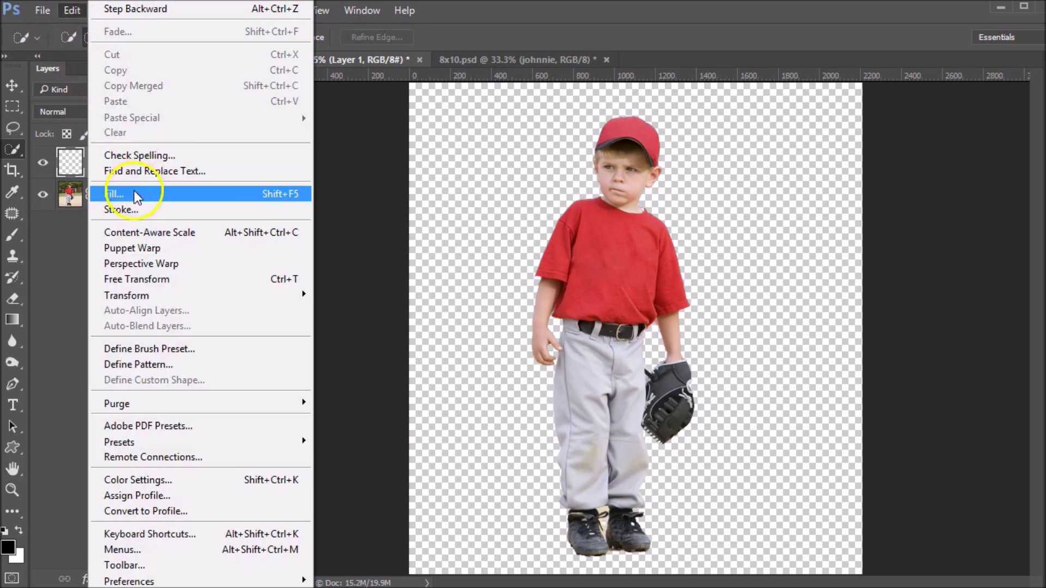
left_click(134, 191)
left_click(864, 53)
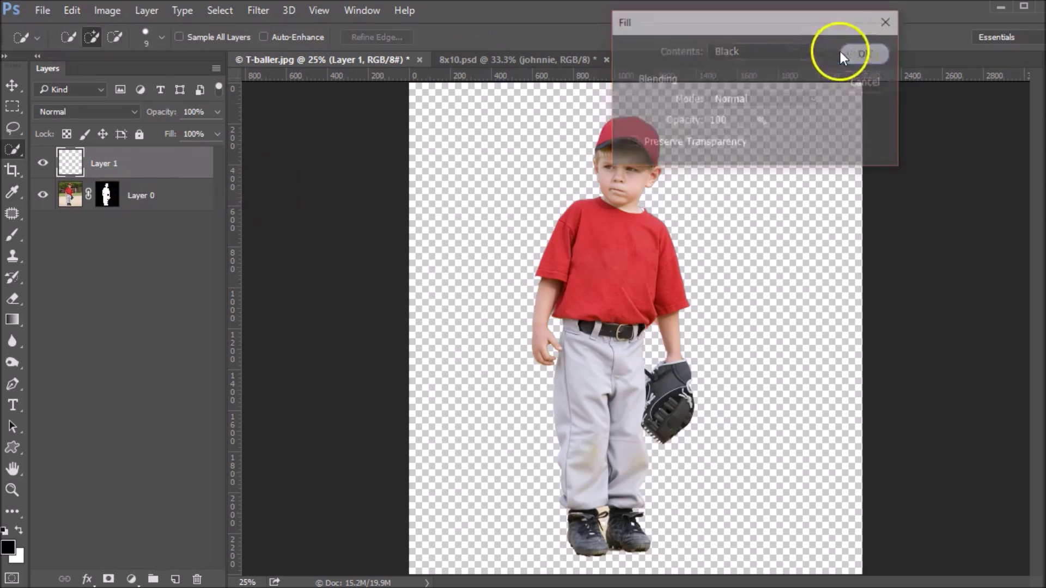
left_click_drag(147, 169, 141, 211)
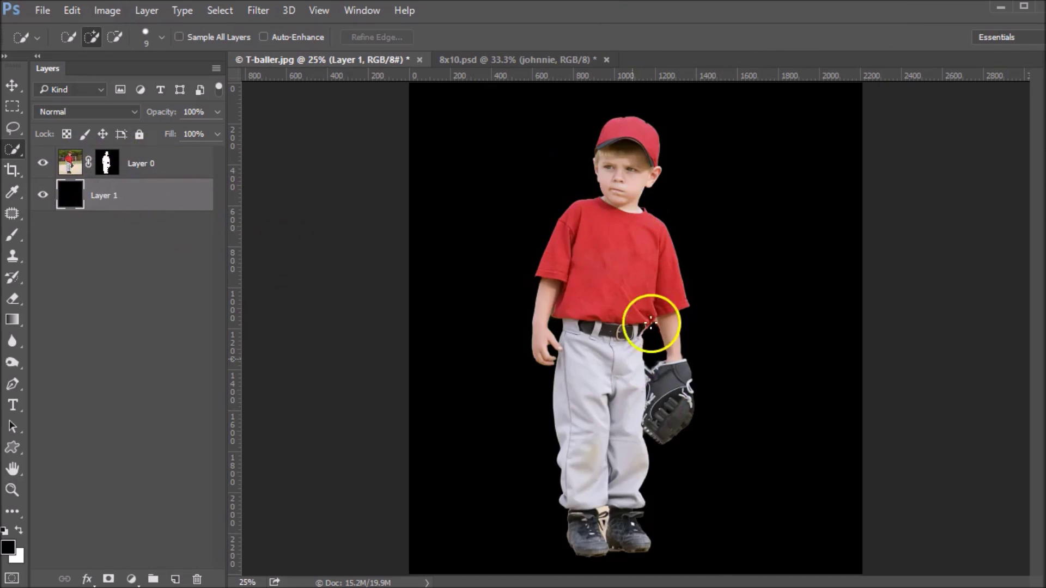
Step: Paint black on the boy layer's mask with a soft brush to remove leftover background between the shirt hem and the inner arm below the sleeve
left_click(663, 378, "ctrl")
left_click(658, 378, "ctrl")
left_click(658, 377, "ctrl")
left_click(659, 376, "ctrl")
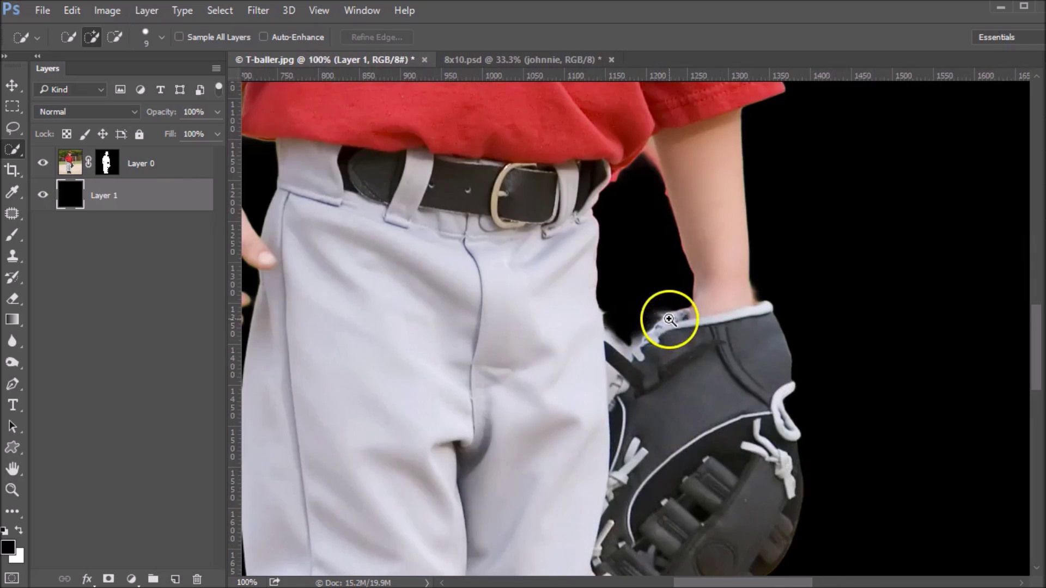
left_click(668, 320, "ctrl")
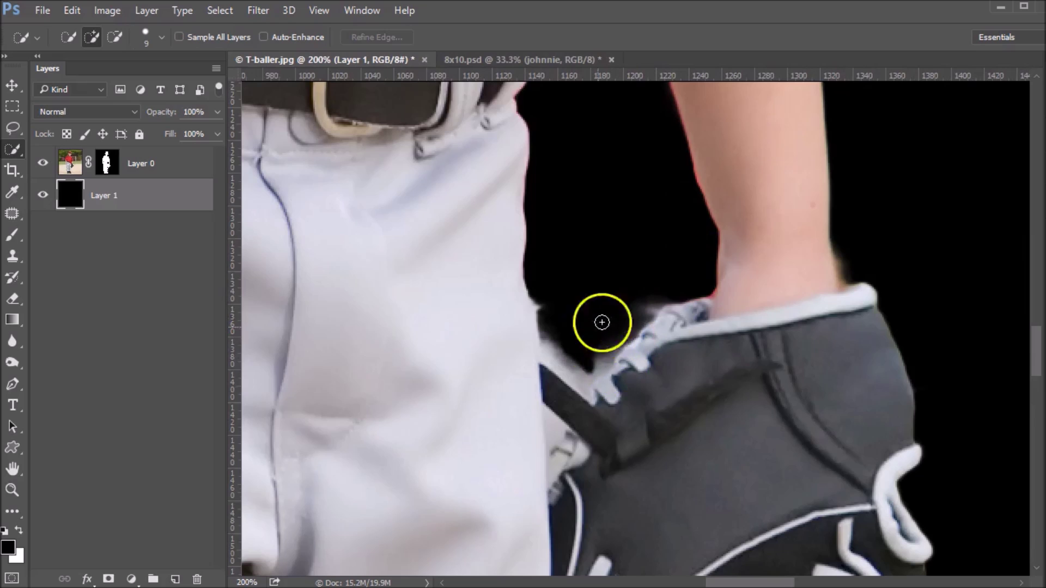
left_click_drag(712, 236, 717, 346)
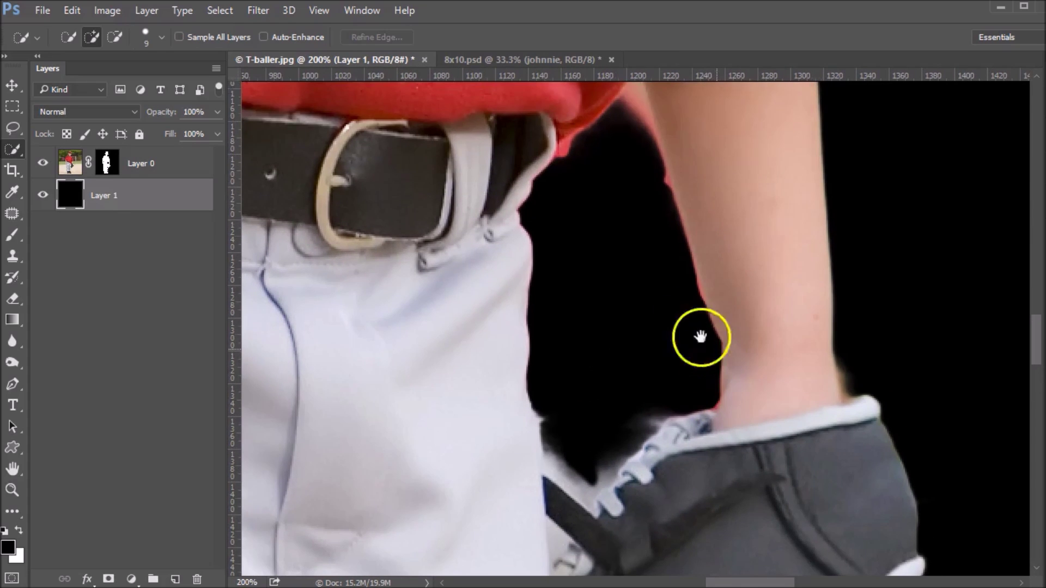
left_click(109, 170)
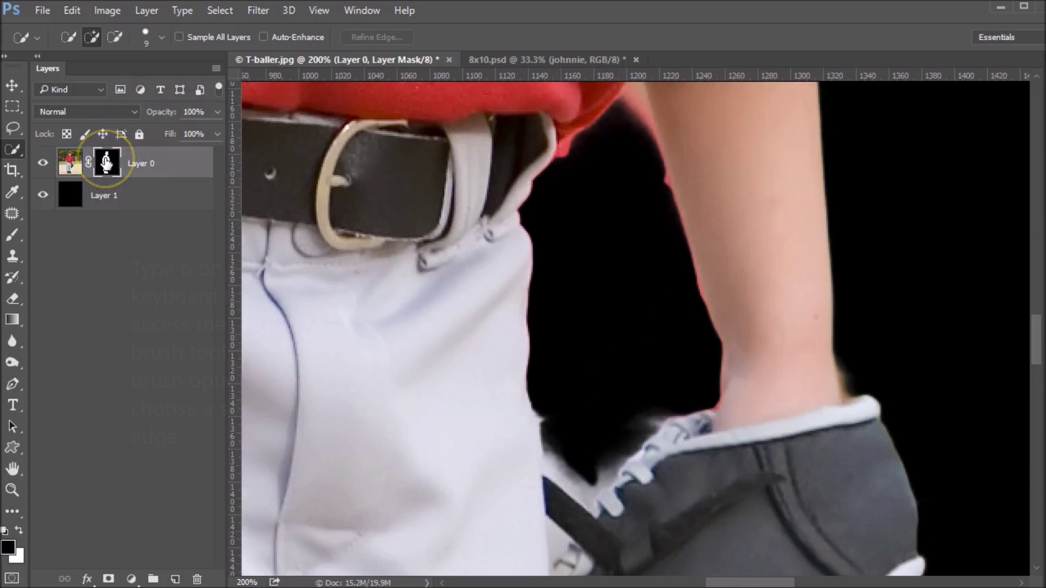
left_click(11, 233)
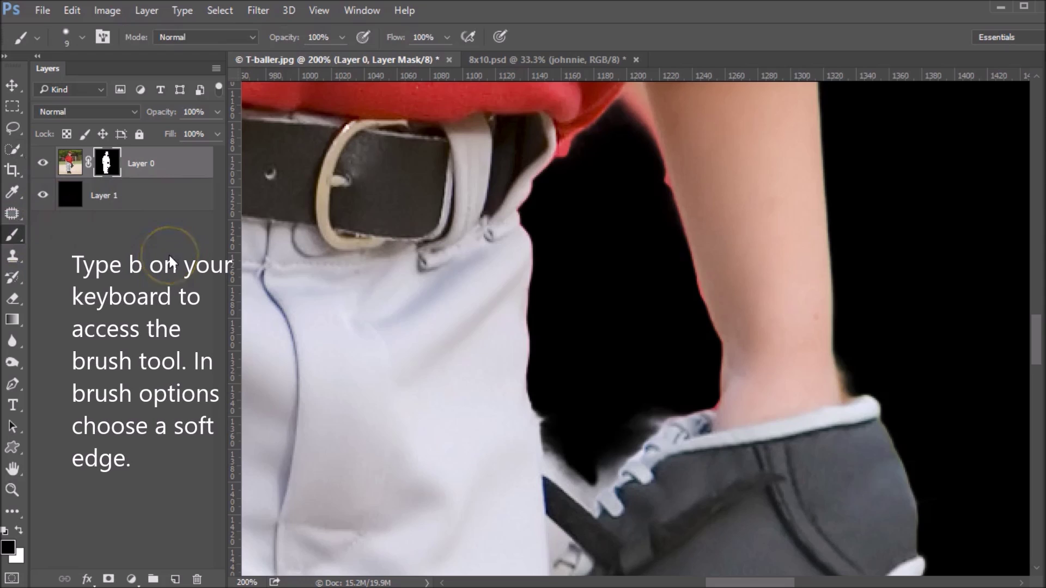
left_click_drag(689, 133, 688, 190)
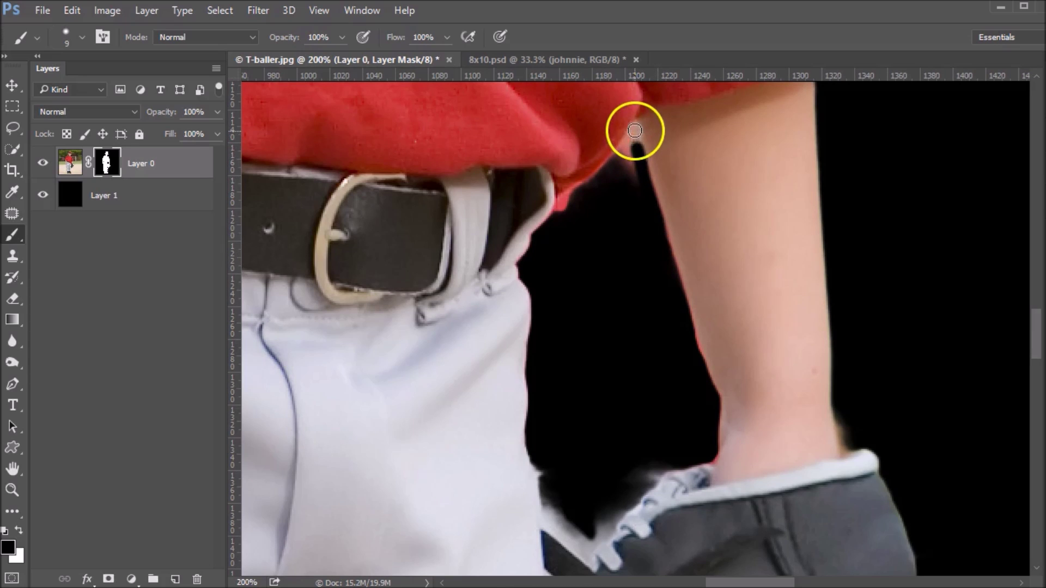
mouse_move(626, 139)
left_mouse_down()
mouse_move(561, 202)
mouse_move(546, 232)
mouse_move(585, 236)
mouse_move(561, 209)
mouse_move(630, 153)
mouse_move(633, 161)
mouse_move(608, 155)
mouse_move(603, 198)
left_mouse_up()
key("ctrl+z")
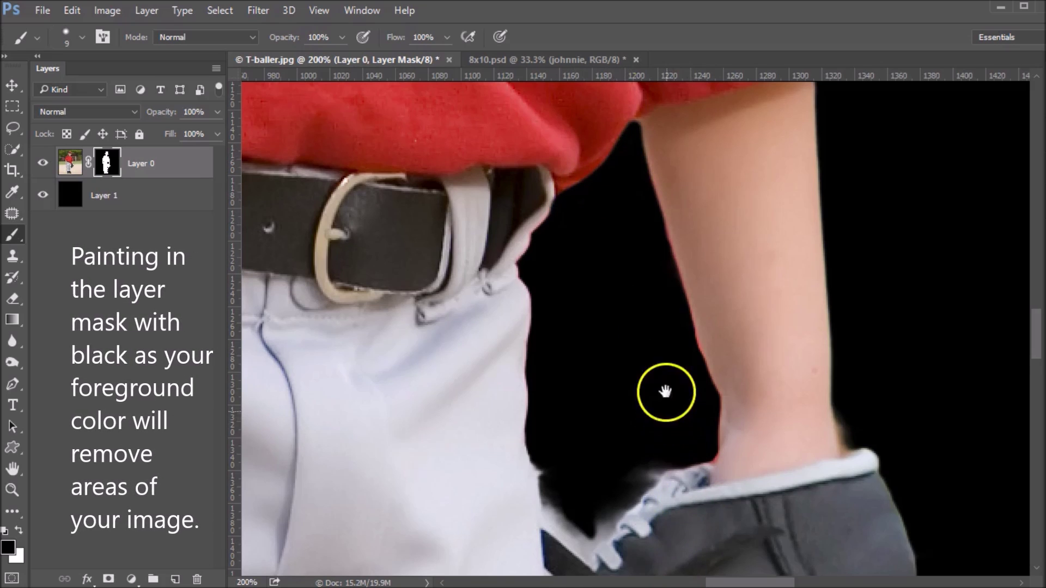
Step: Paint black on the mask to clean up the residue around the glove's upper lacing and beside the wrist
left_click_drag(665, 403, 665, 269)
left_click_drag(674, 312, 584, 409)
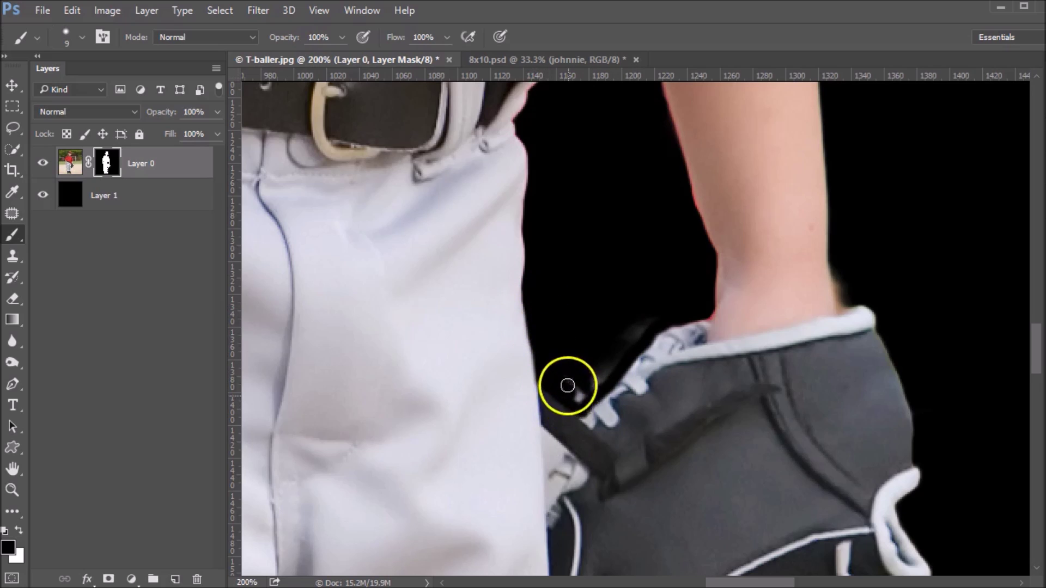
left_click_drag(583, 398, 606, 363)
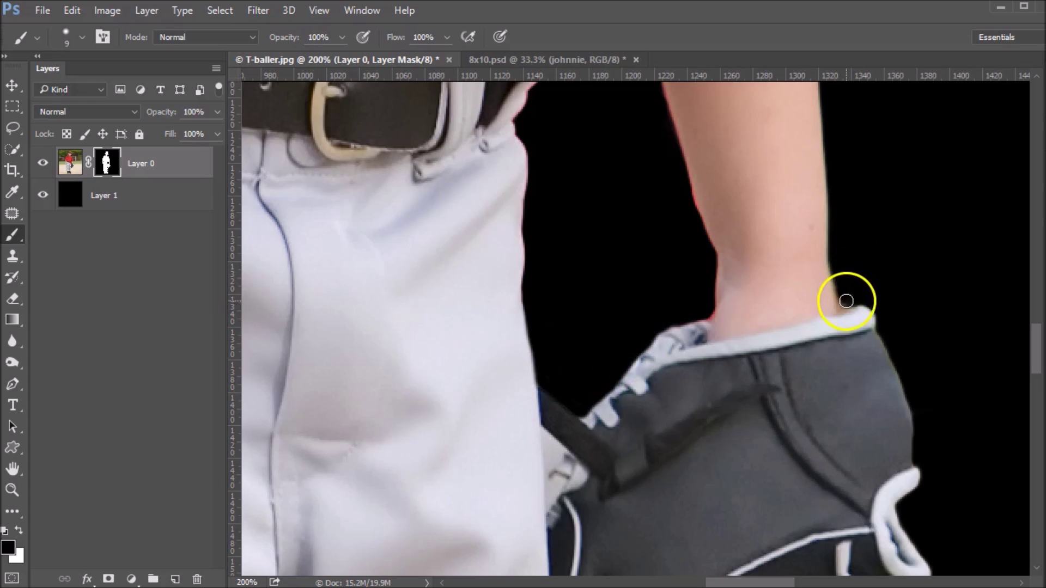
Step: Paint white on the mask to restore the white lacing along the glove's lower edge beside the trousers
left_click_drag(751, 491, 763, 140)
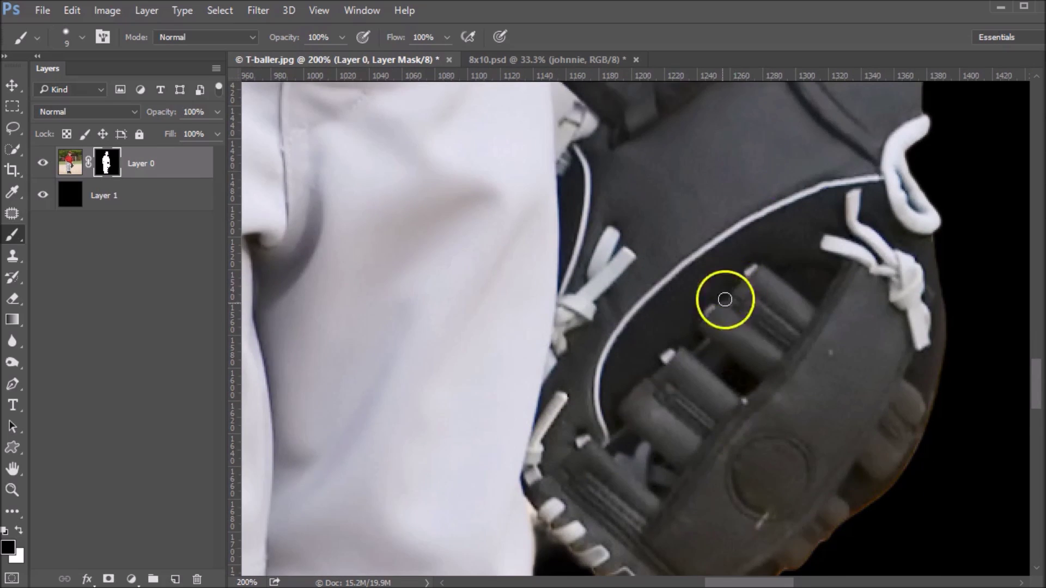
left_click_drag(719, 299, 647, 145)
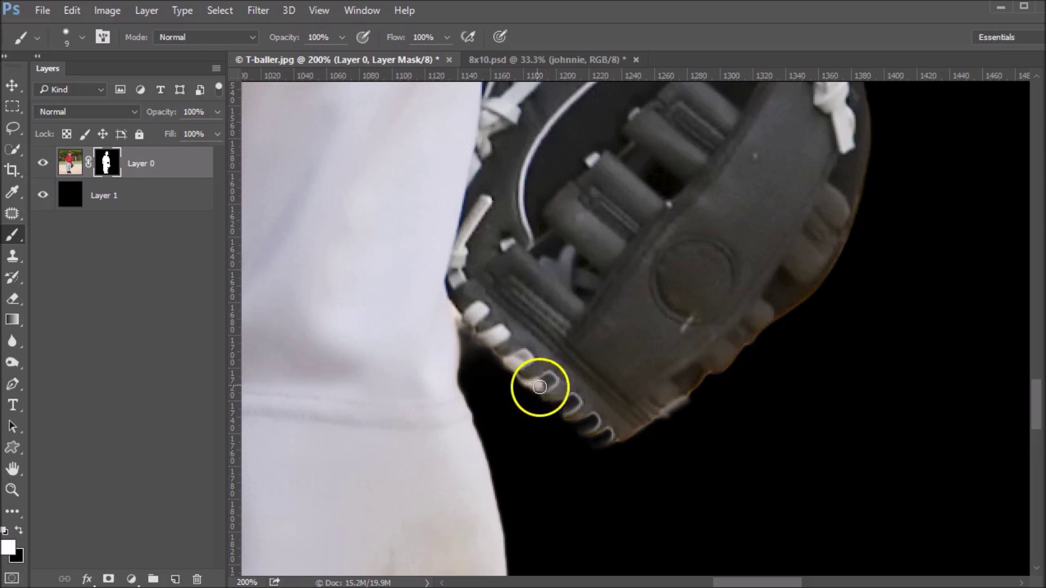
mouse_move(555, 406)
left_mouse_down()
mouse_move(586, 436)
mouse_move(606, 437)
mouse_move(580, 415)
left_mouse_up()
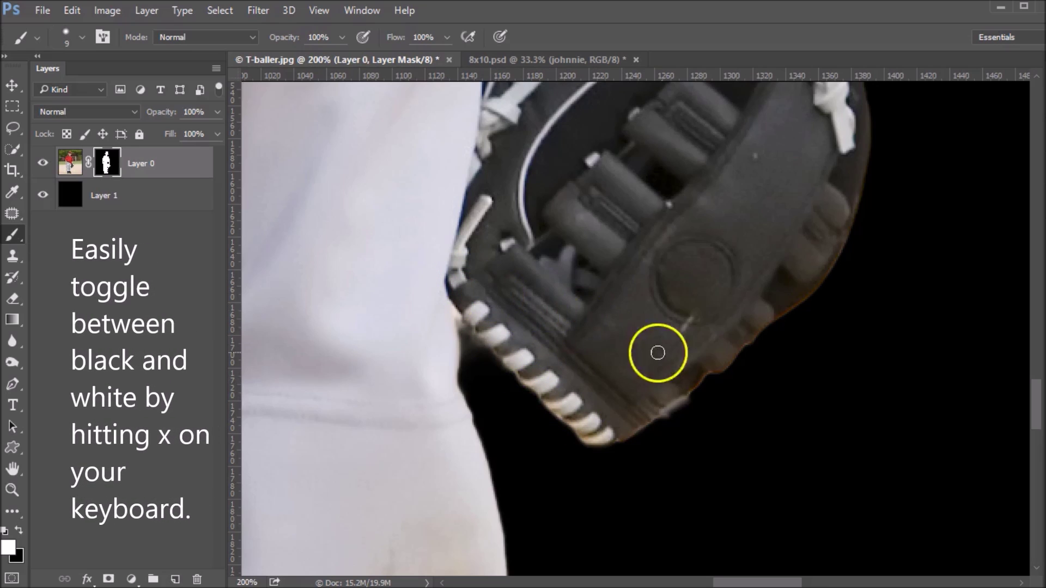
Step: Copy the masked boy layer from T-baller.jpg into the 8x10.psd template with the Move tool
left_click(364, 183, "ctrl+alt")
left_click(366, 183, "ctrl+alt")
left_click(362, 182, "ctrl+alt")
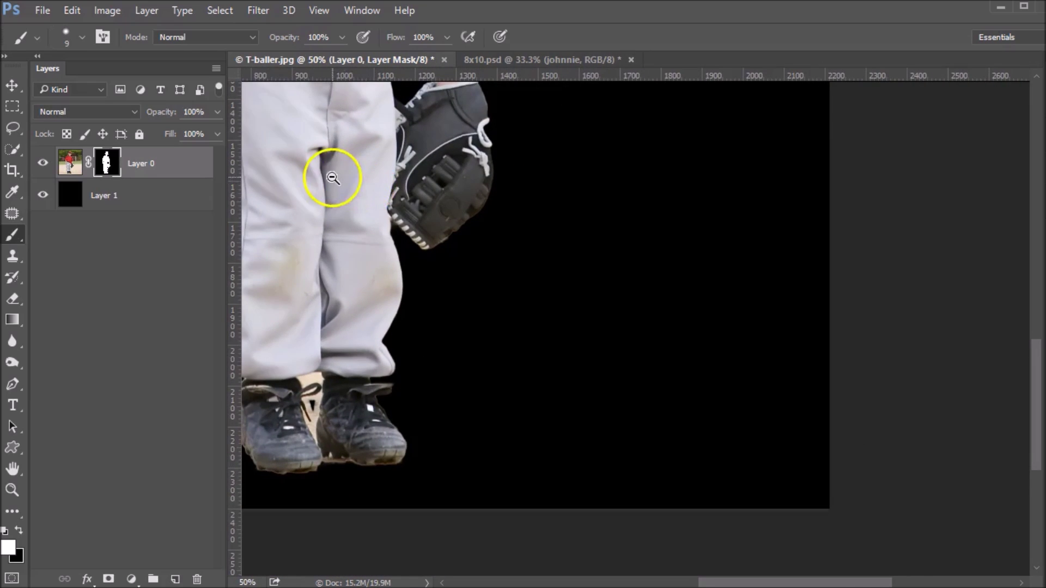
left_click(336, 177, "ctrl+alt")
left_click(339, 179, "ctrl+alt")
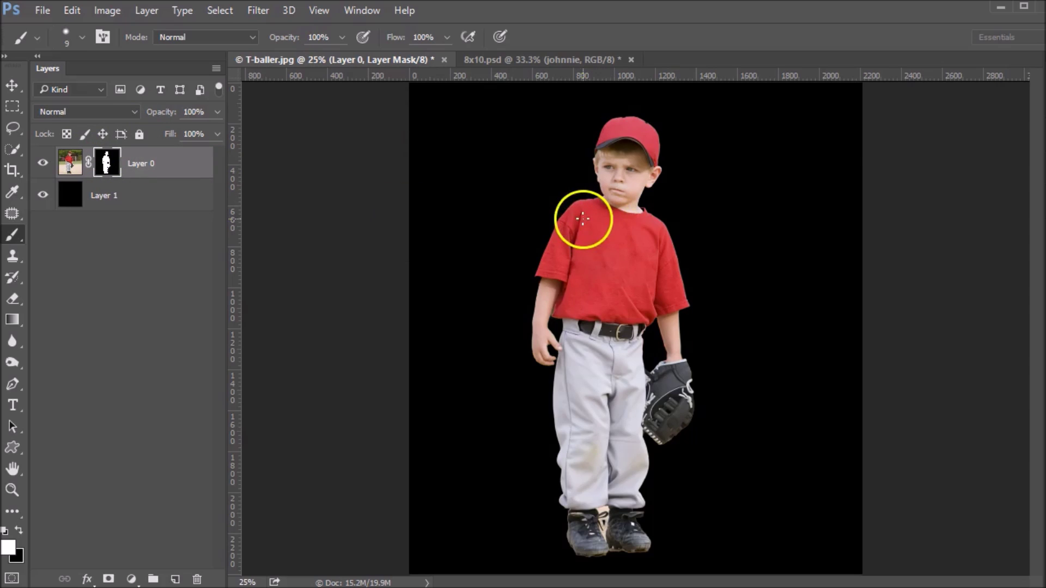
left_click(11, 85)
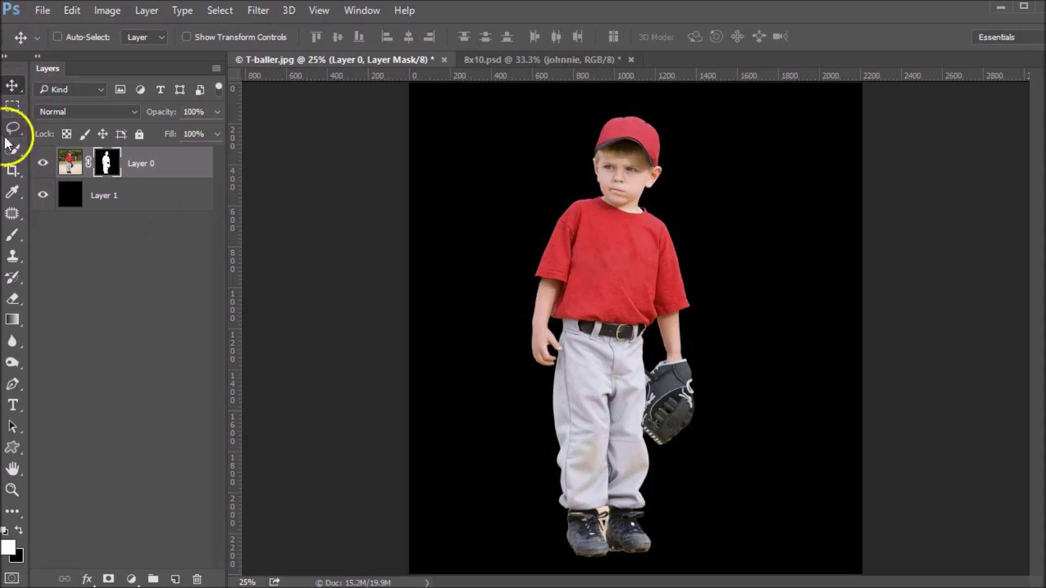
left_click_drag(543, 54, 643, 240)
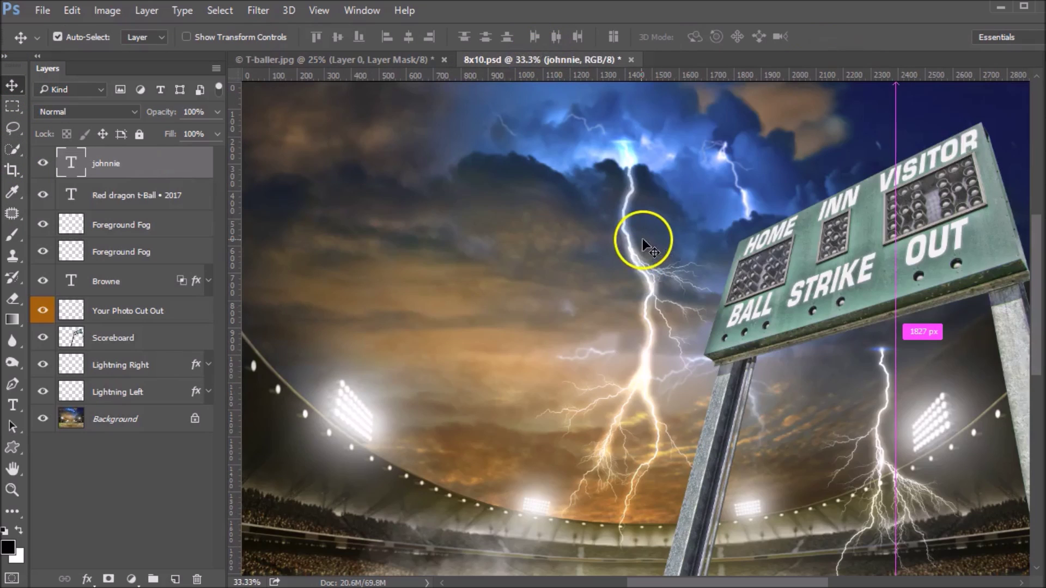
left_click(638, 238, "ctrl+alt")
key("ctrl+0")
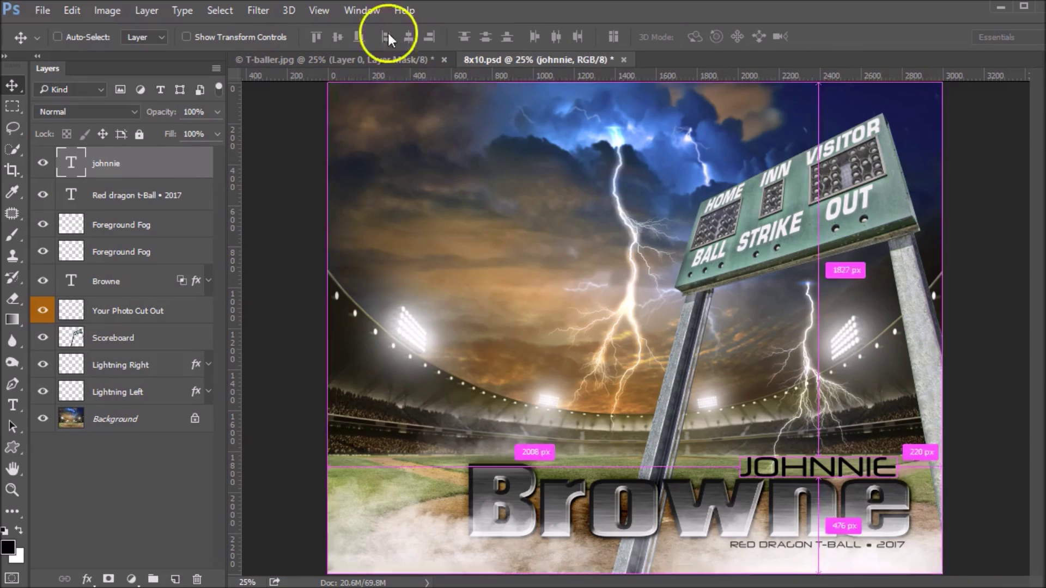
left_click(348, 58)
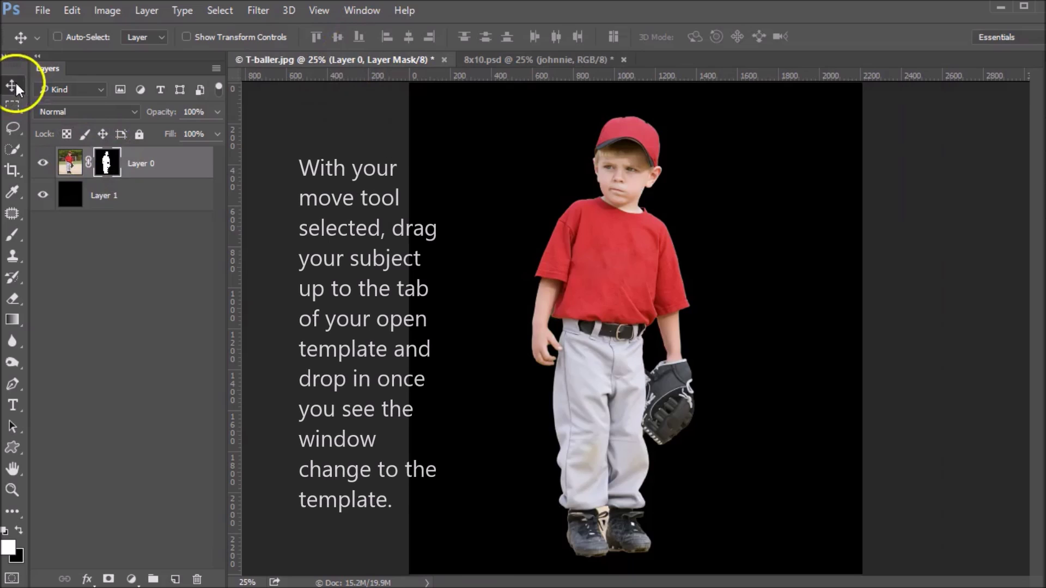
left_click_drag(587, 216, 569, 275)
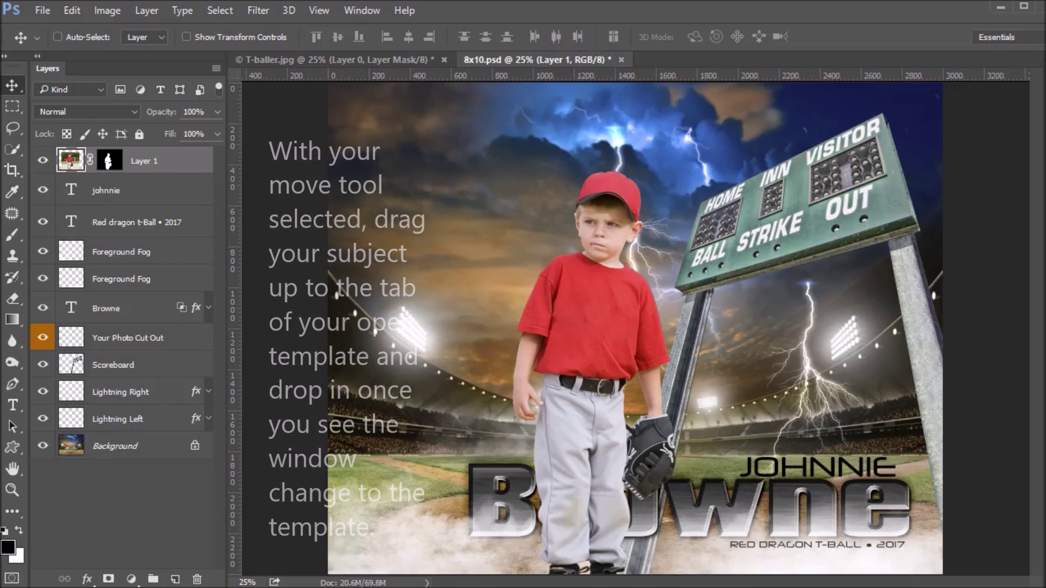
Step: Place the boy layer directly above the Your Photo Cut Out layer and shift the boy left, away from the scoreboard
left_click_drag(164, 161, 136, 317)
left_click_drag(583, 359, 516, 354)
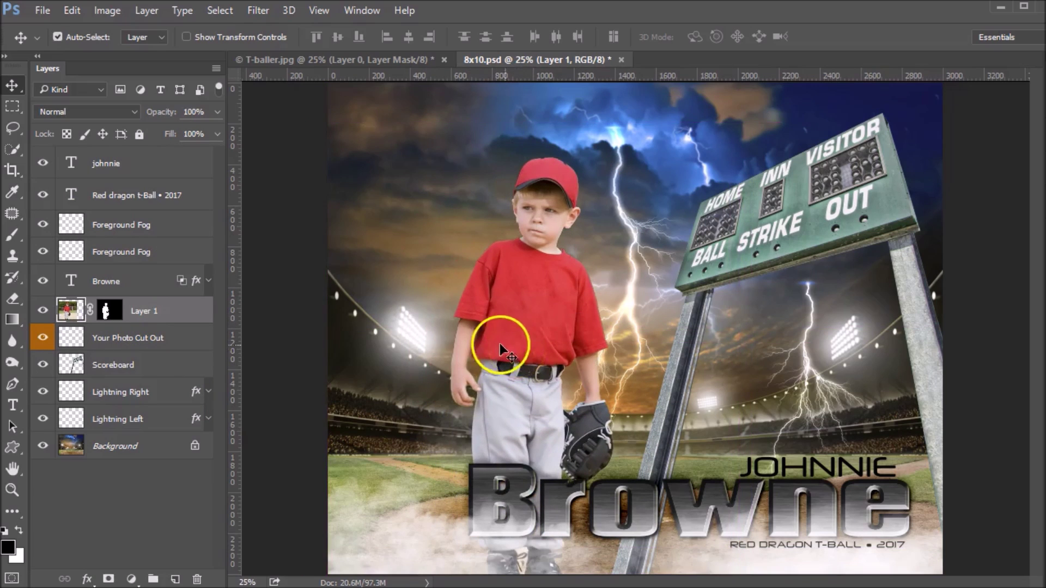
Step: Scale the boy layer up to about 118.5% with Free Transform and reposition him left of the scoreboard
key("ctrl+t")
left_click_drag(780, 125, 822, 87)
left_click_drag(501, 234, 535, 240)
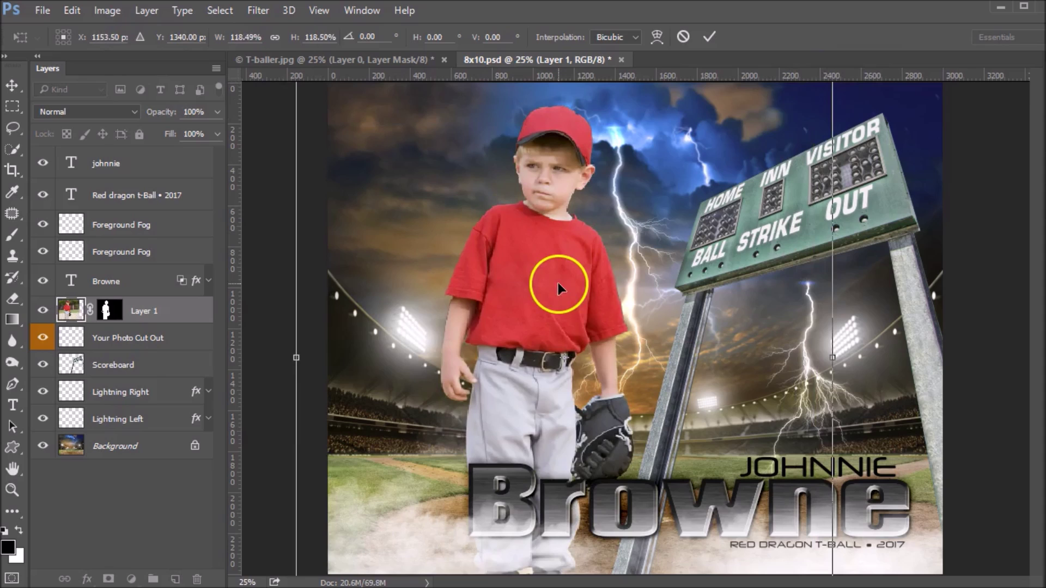
key("Return")
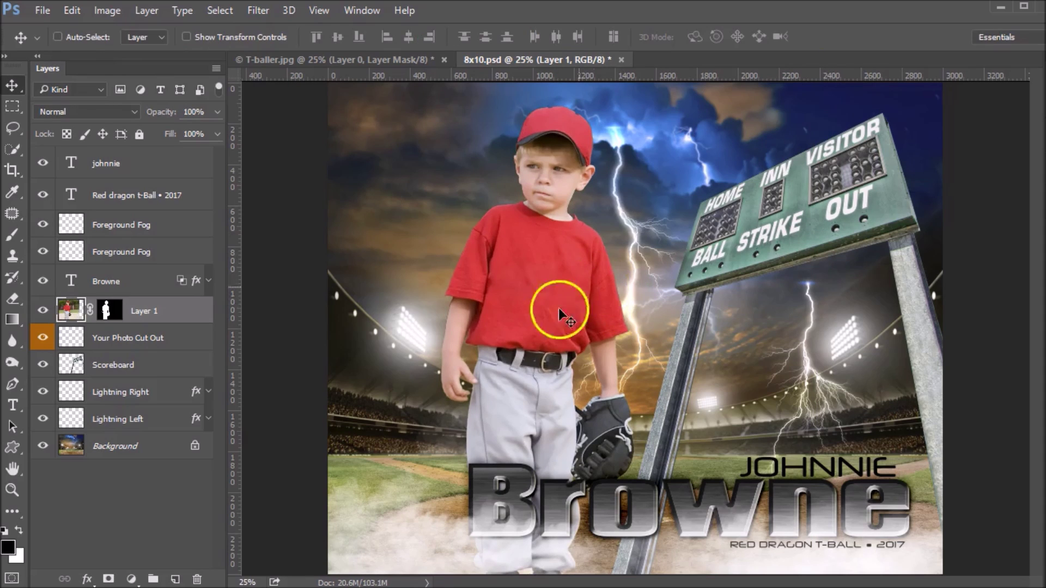